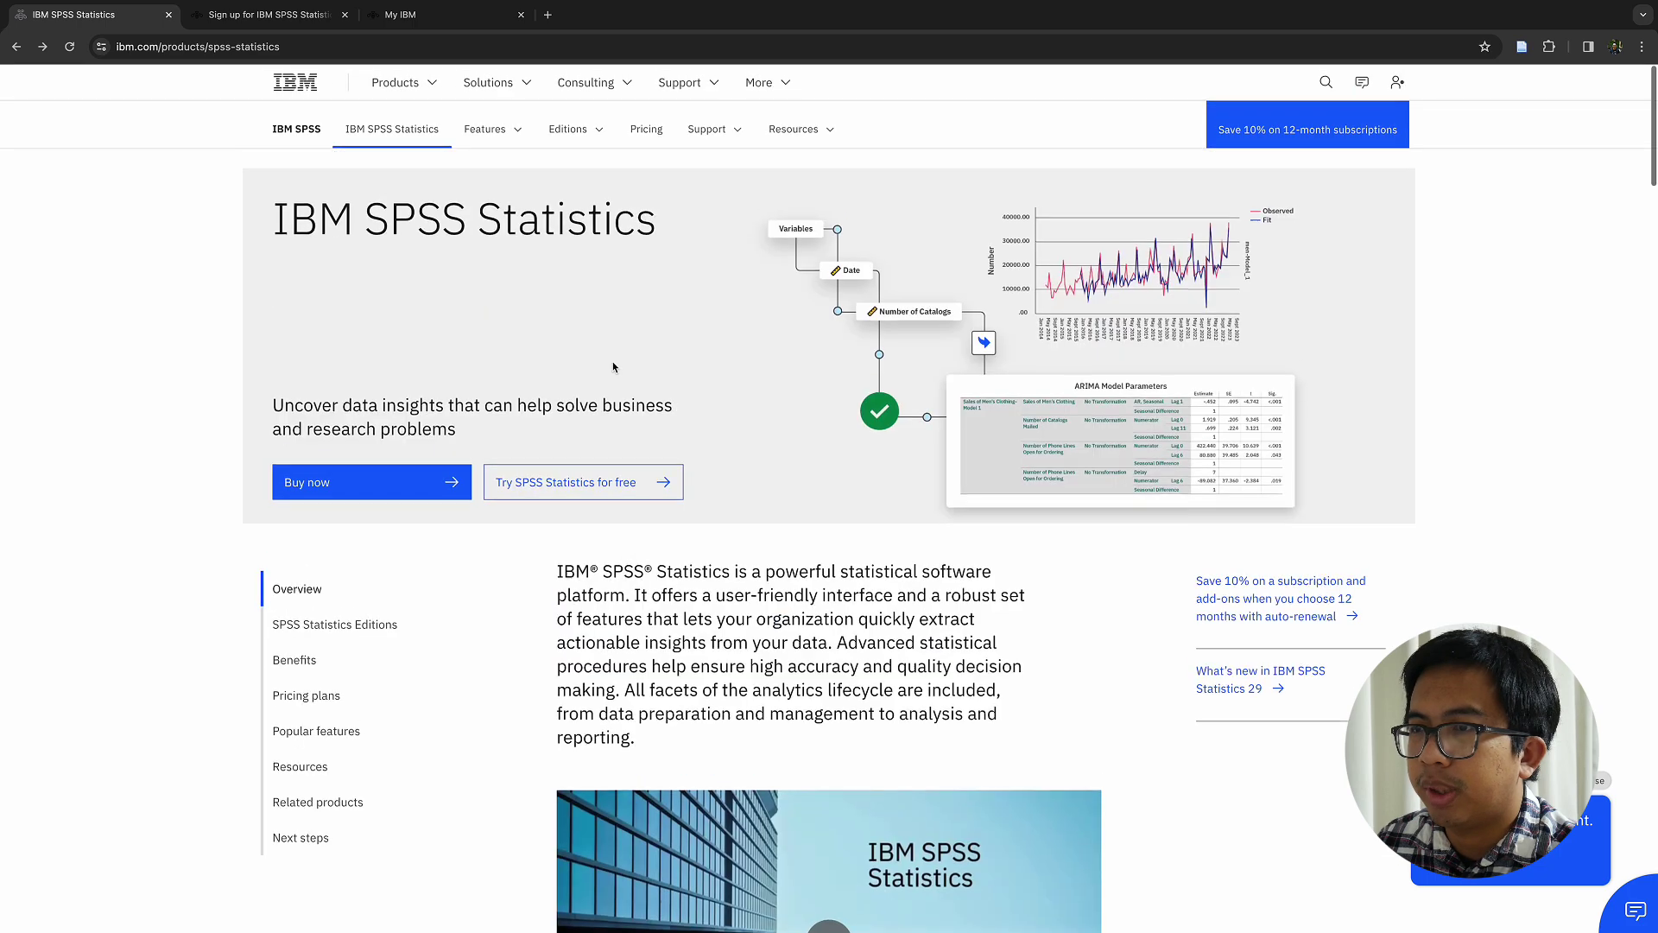
Scroll the SPSS Statistics product page and request the free trial.
scroll(612, 361, down, 3)
scroll(612, 362, down, 9)
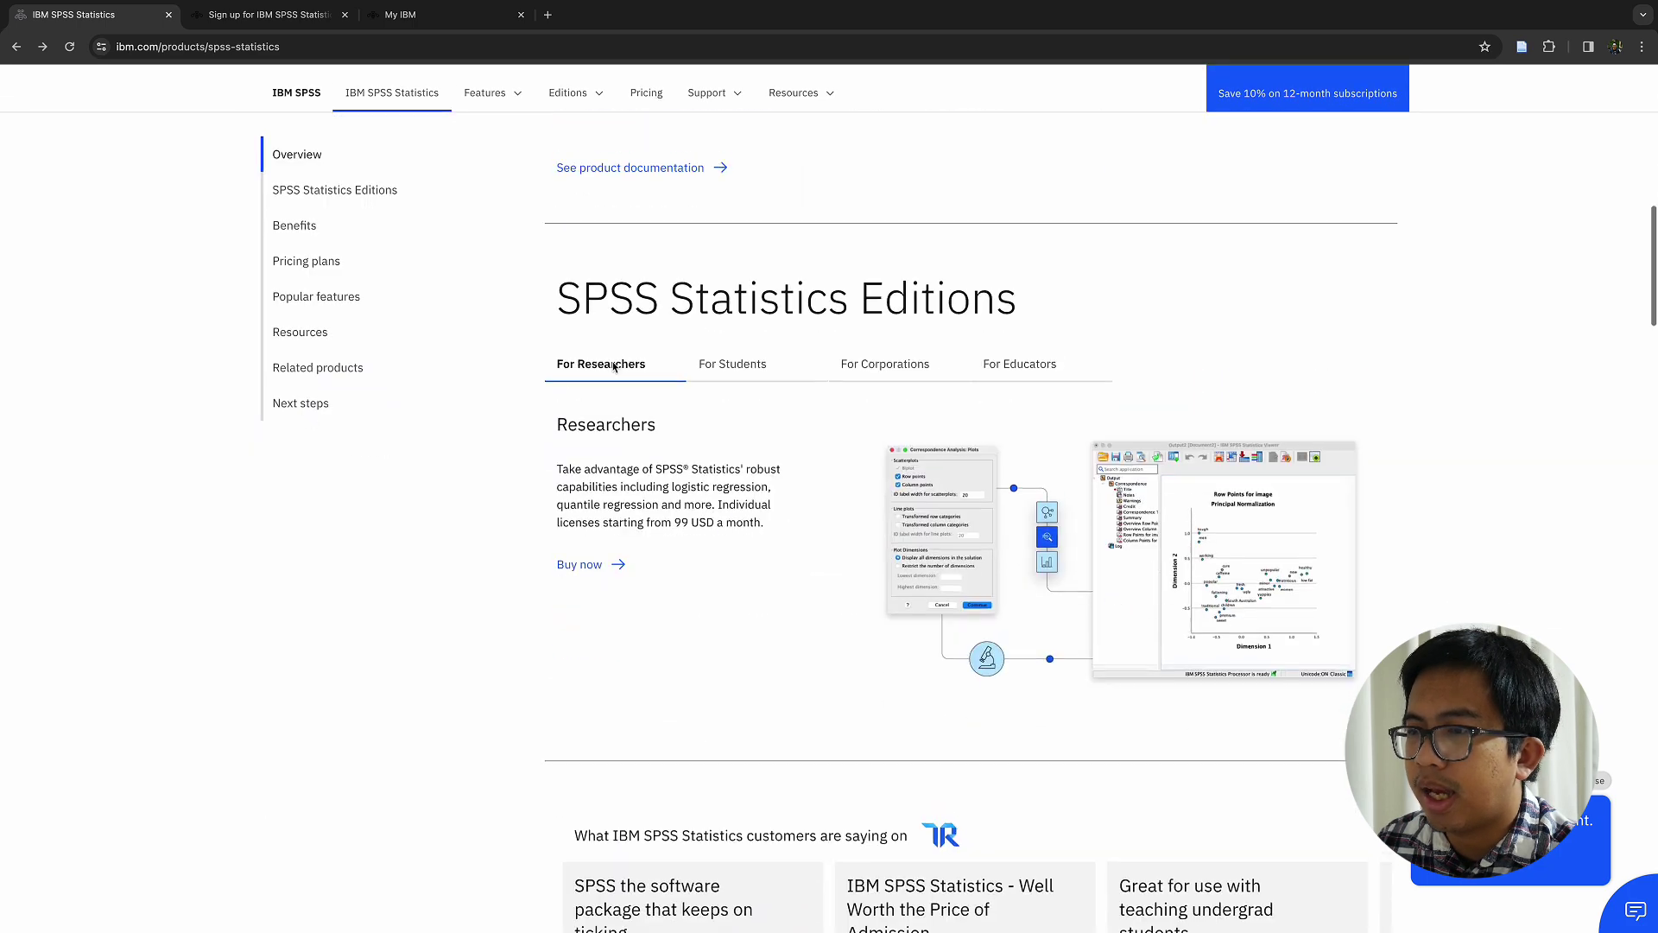
scroll(613, 364, up, 10)
scroll(612, 367, up, 1)
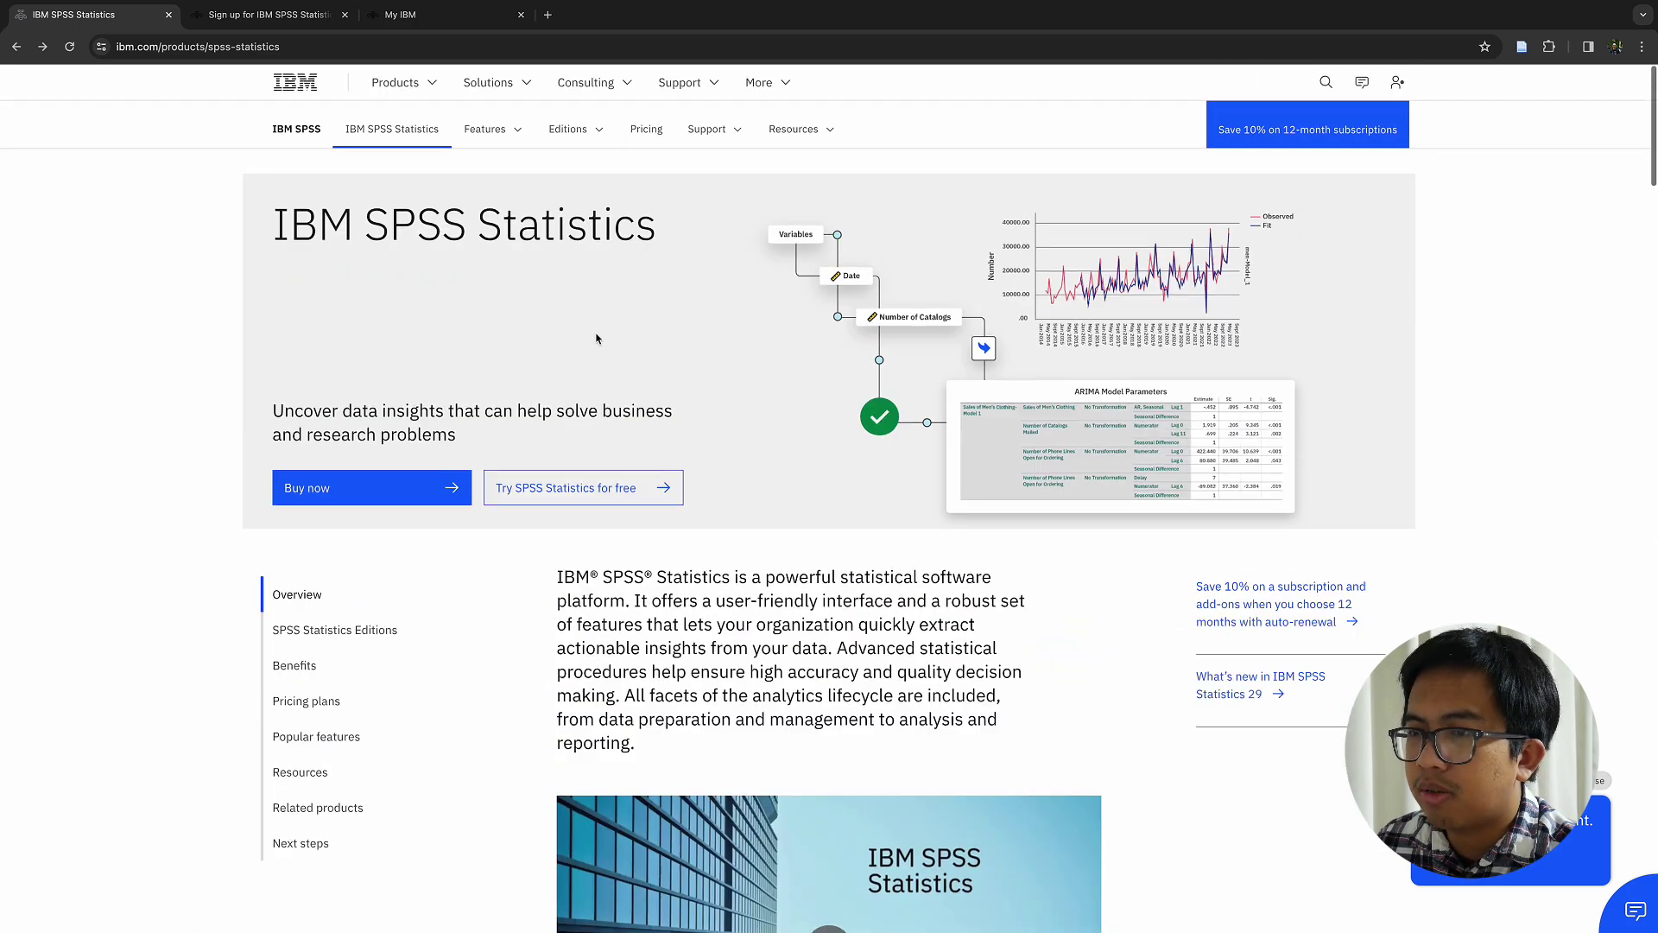
click(588, 465)
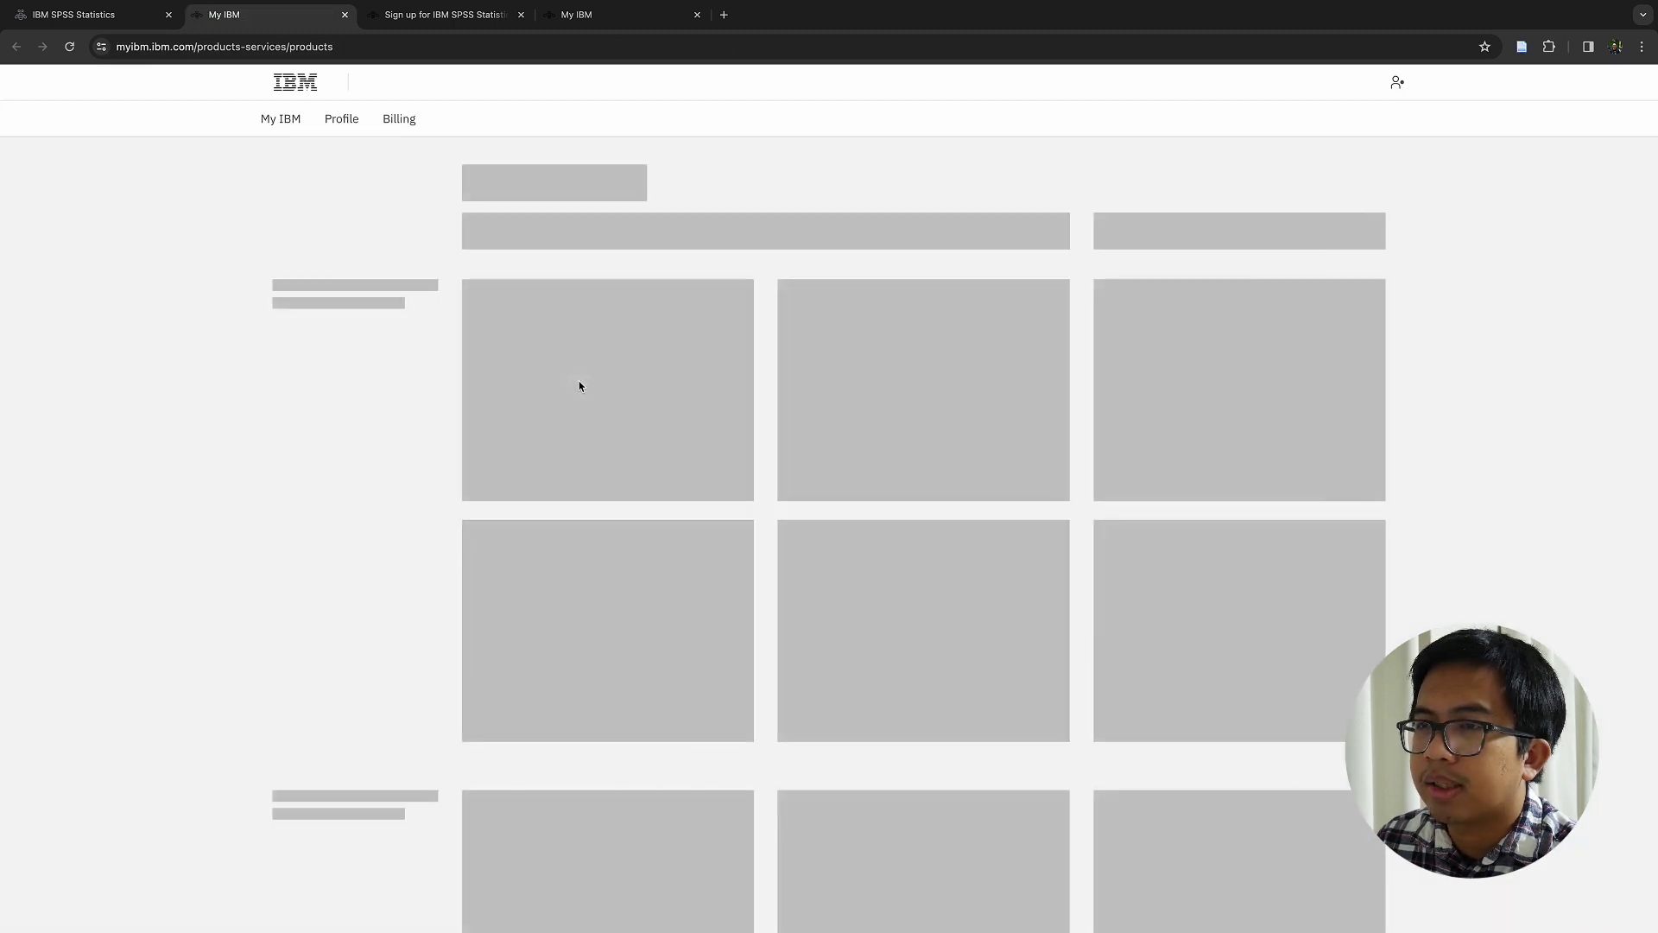
Check the Create an IBMid sign-up form, then return to the My IBM products page.
click(427, 15)
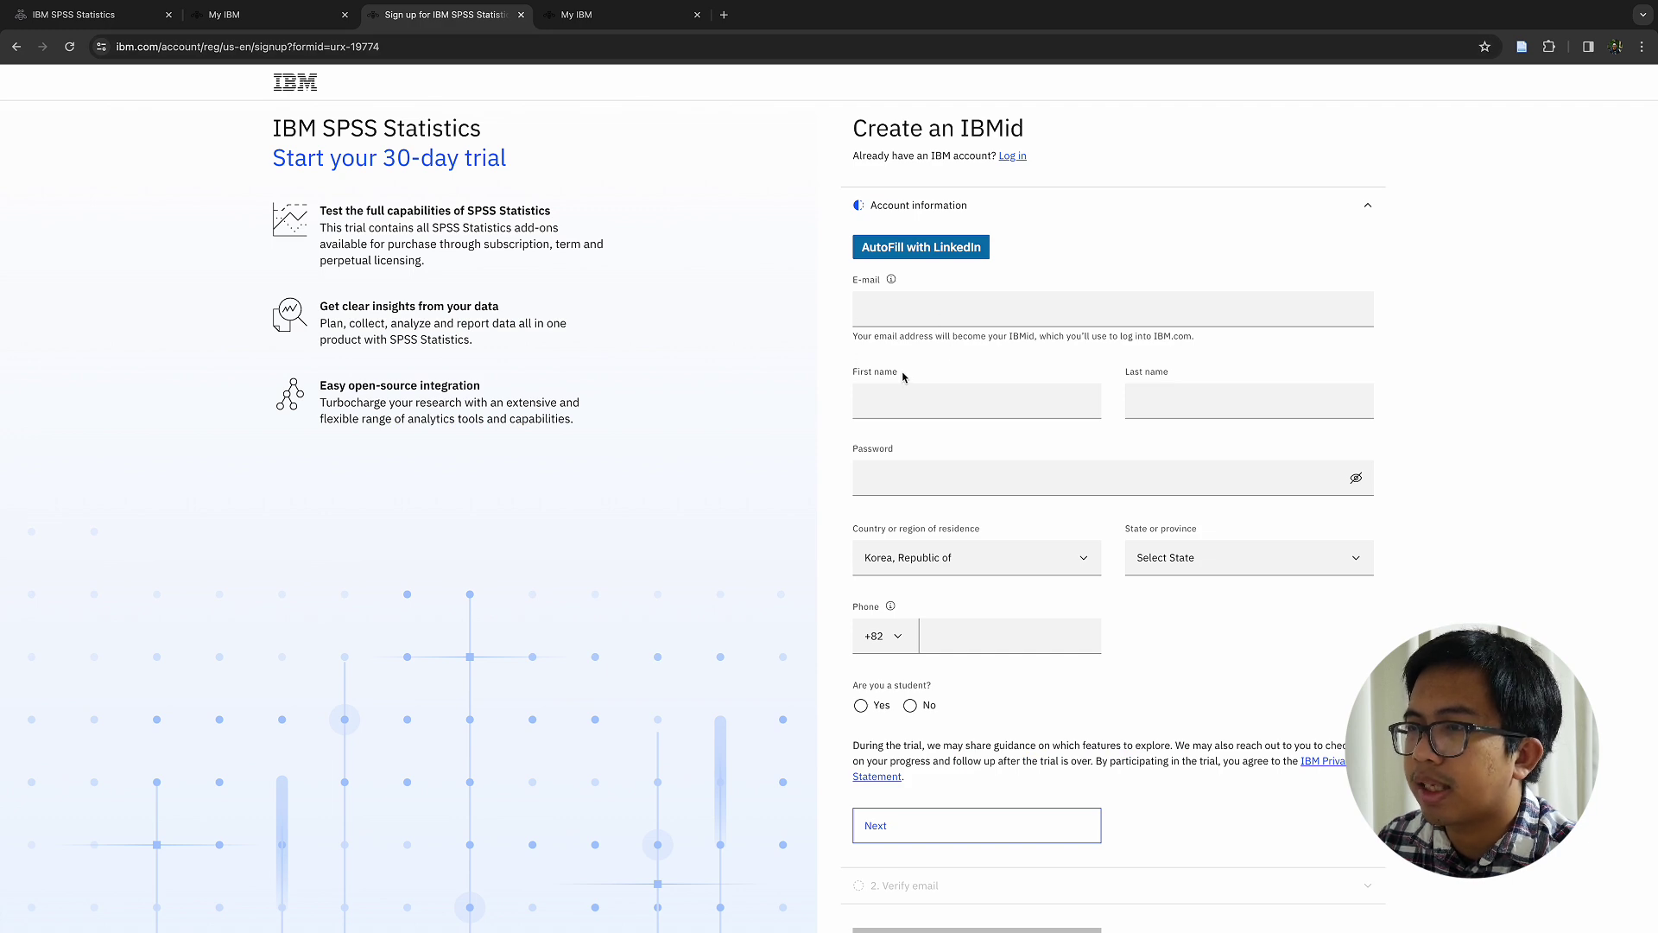
scroll(923, 379, up, 1)
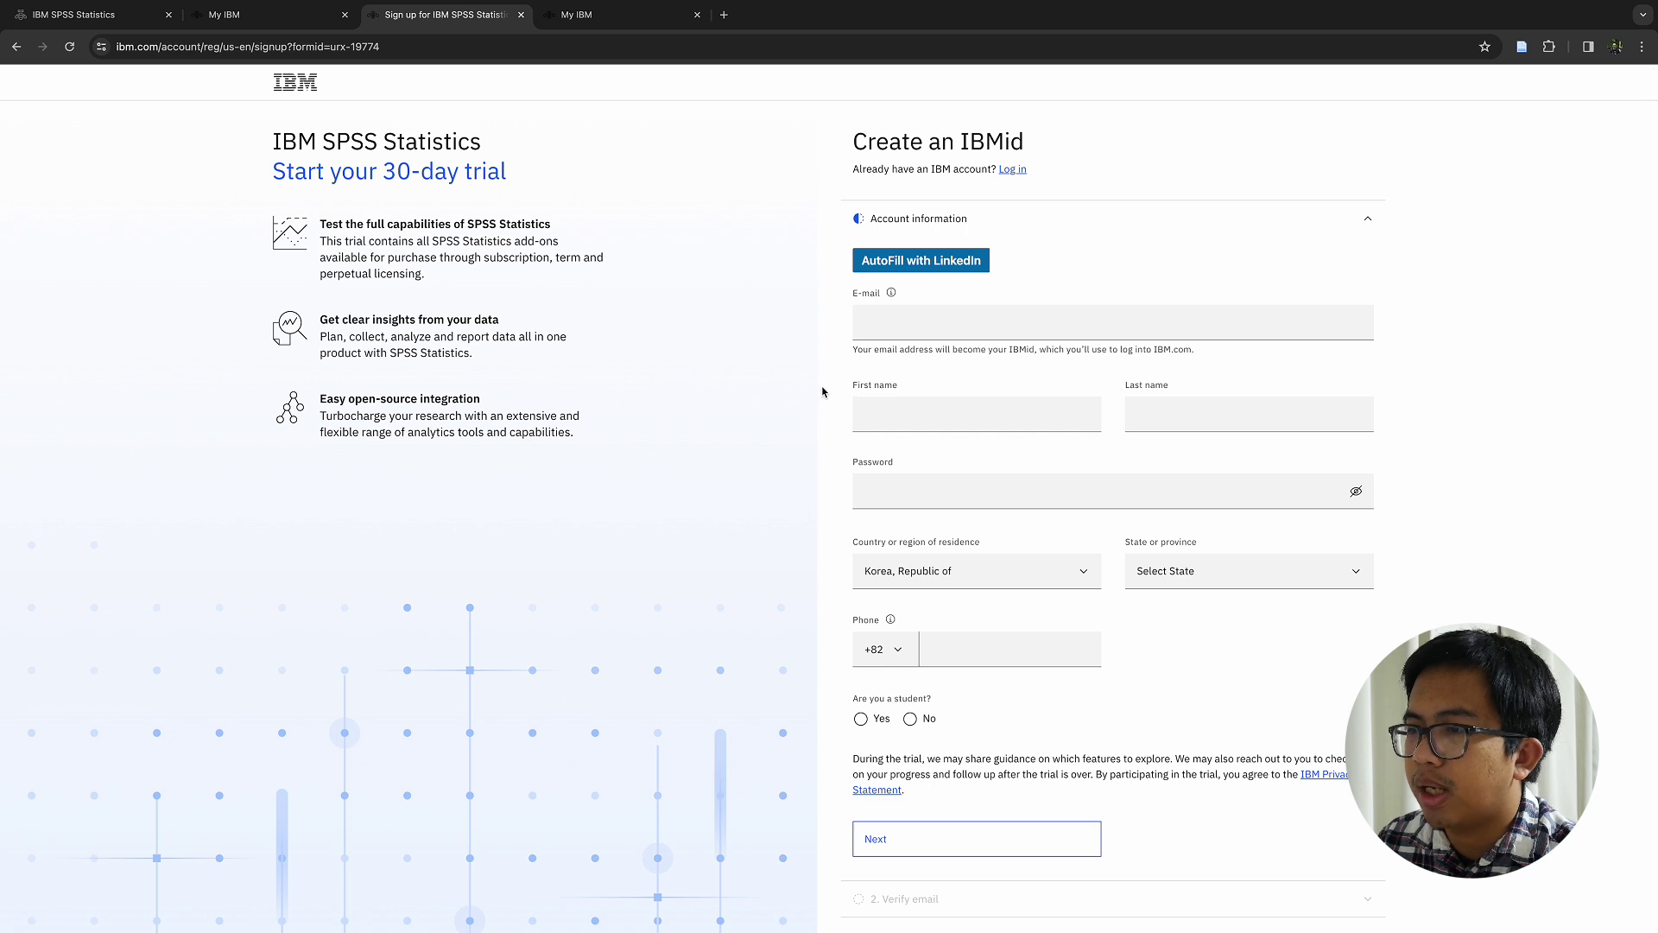
scroll(811, 415, up, 1)
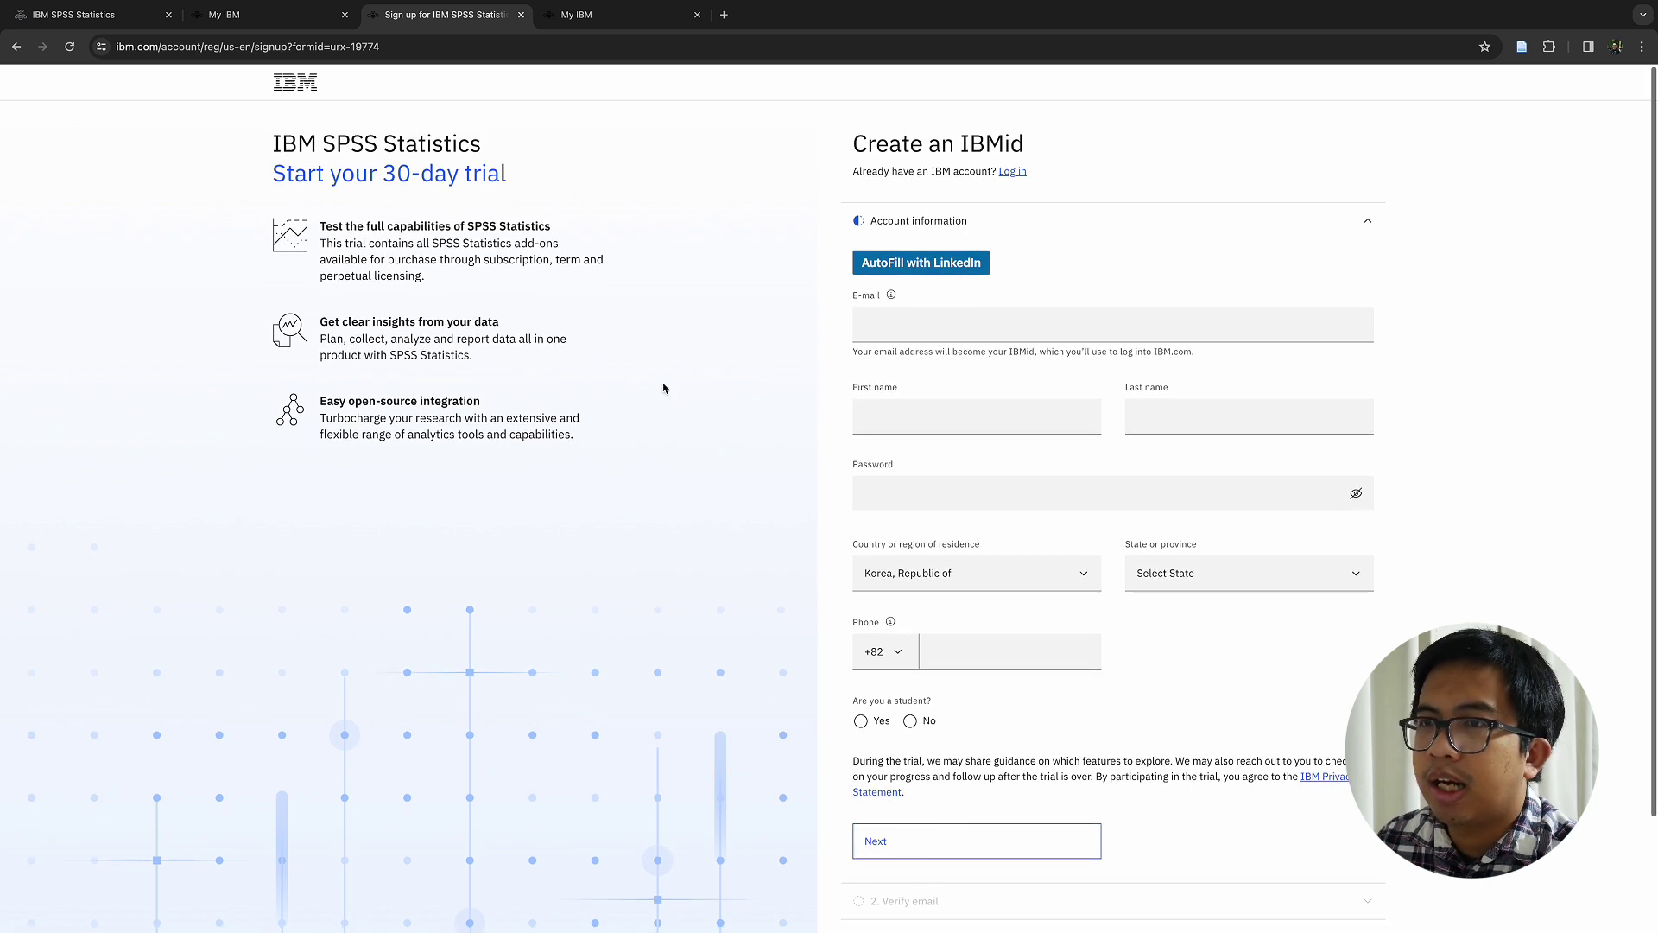
click(322, 22)
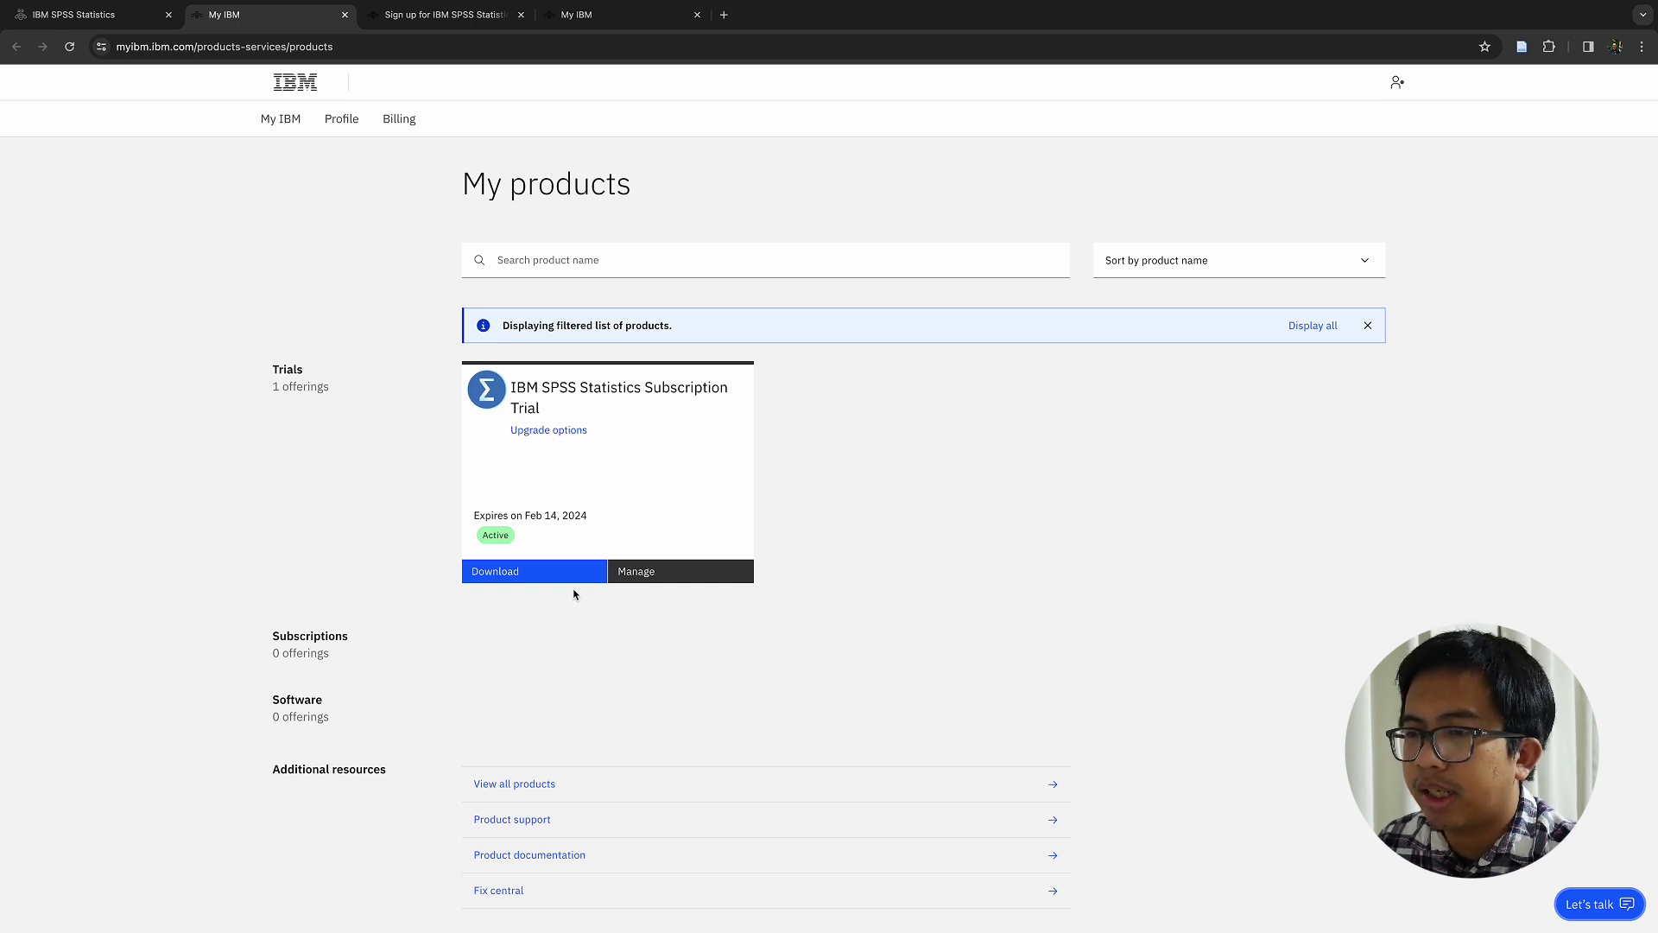
Download the SPSS Statistics trial for macOS and save the installer file to the Desktop.
click(536, 574)
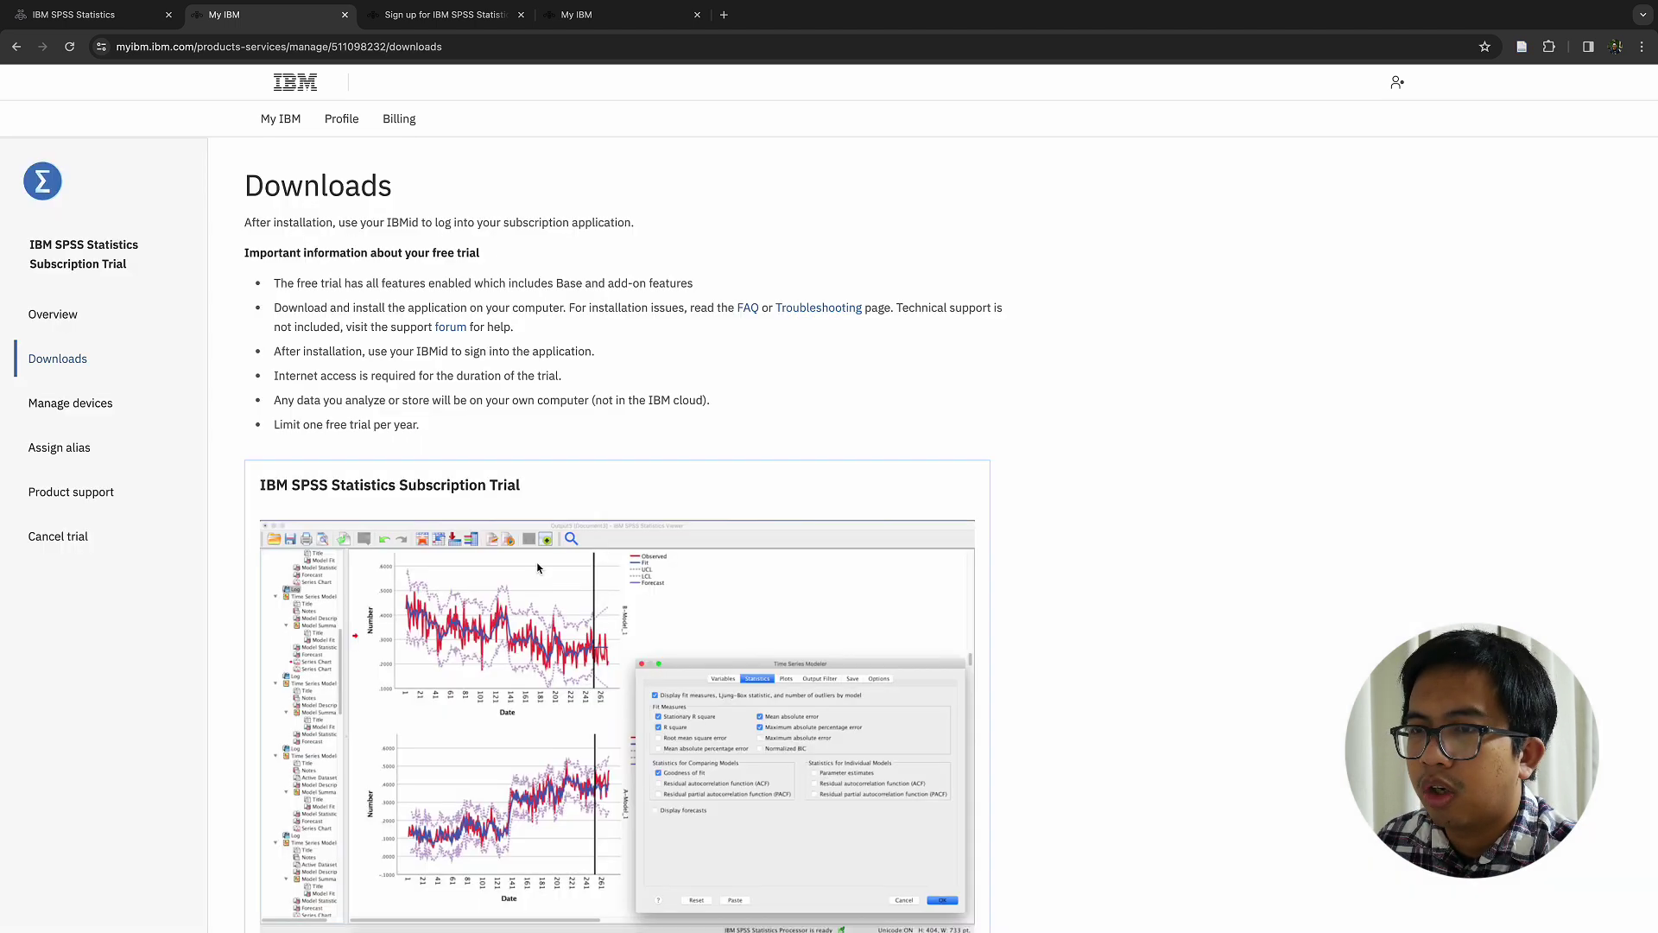
scroll(494, 415, down, 1)
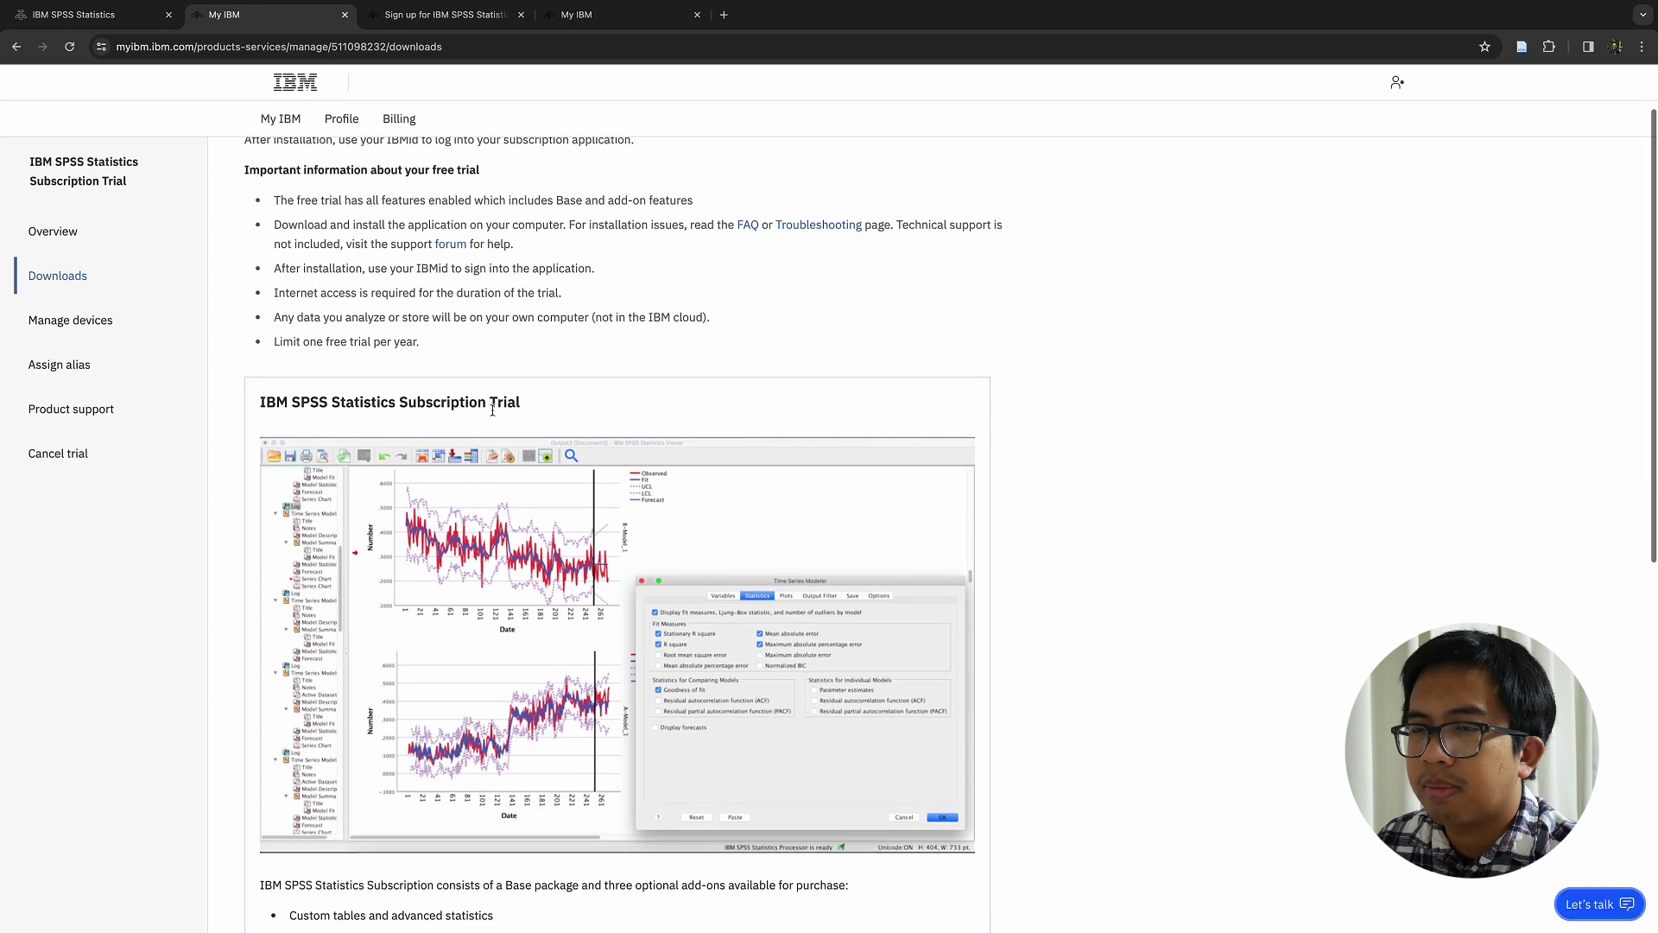
scroll(493, 410, down, 3)
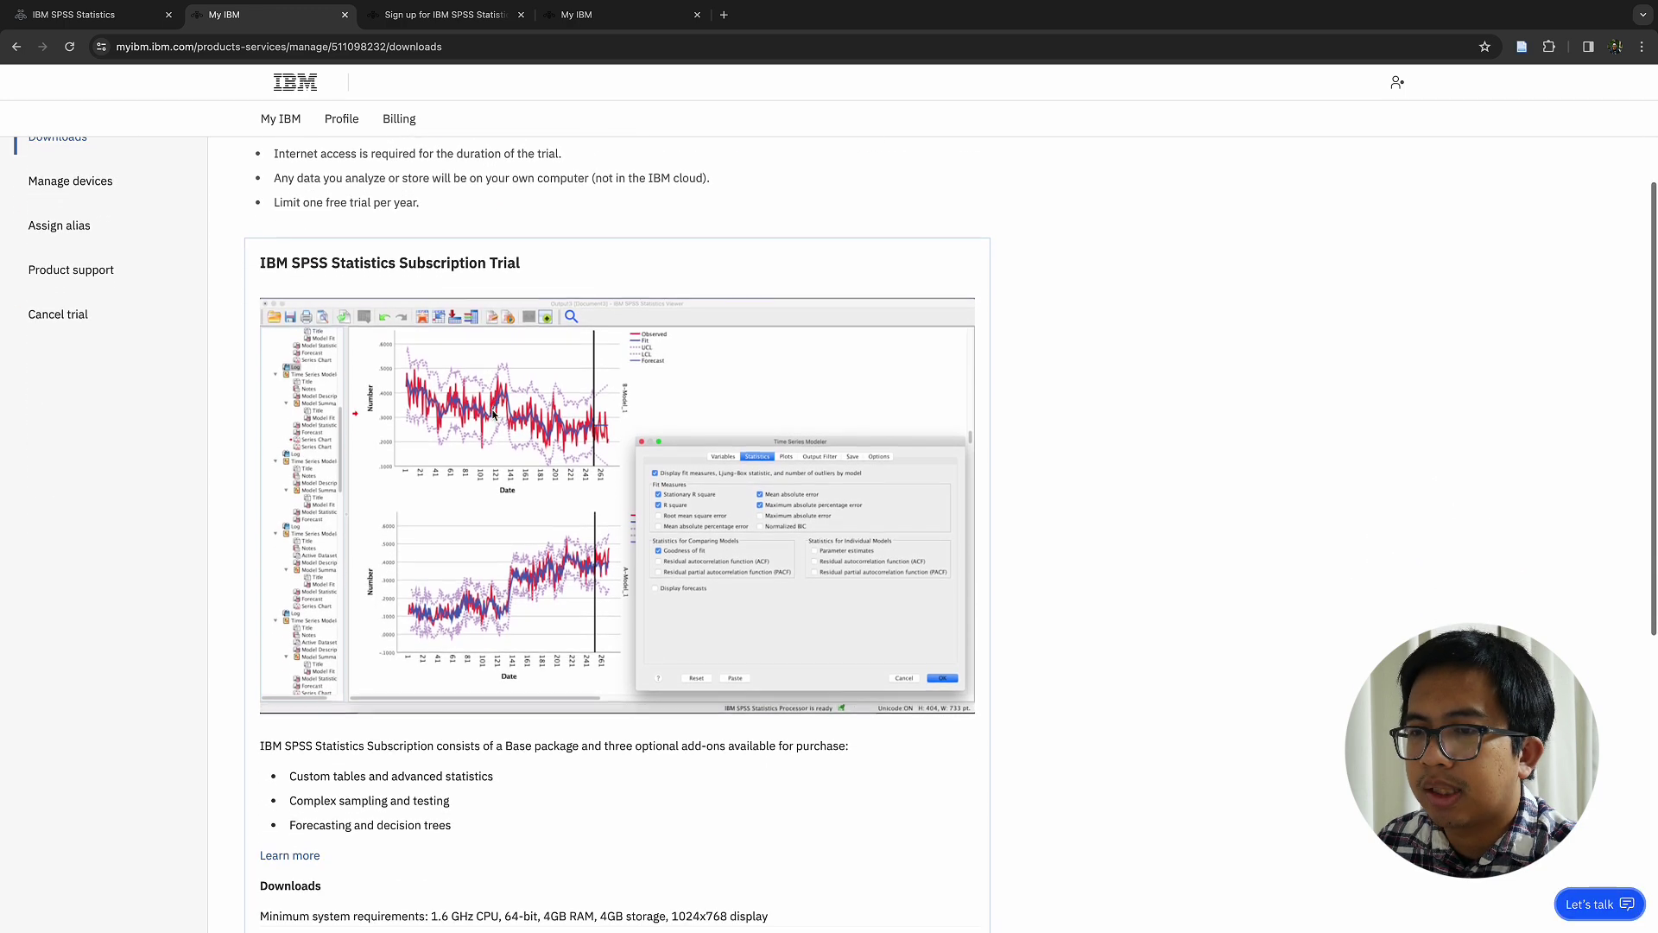
scroll(492, 416, down, 4)
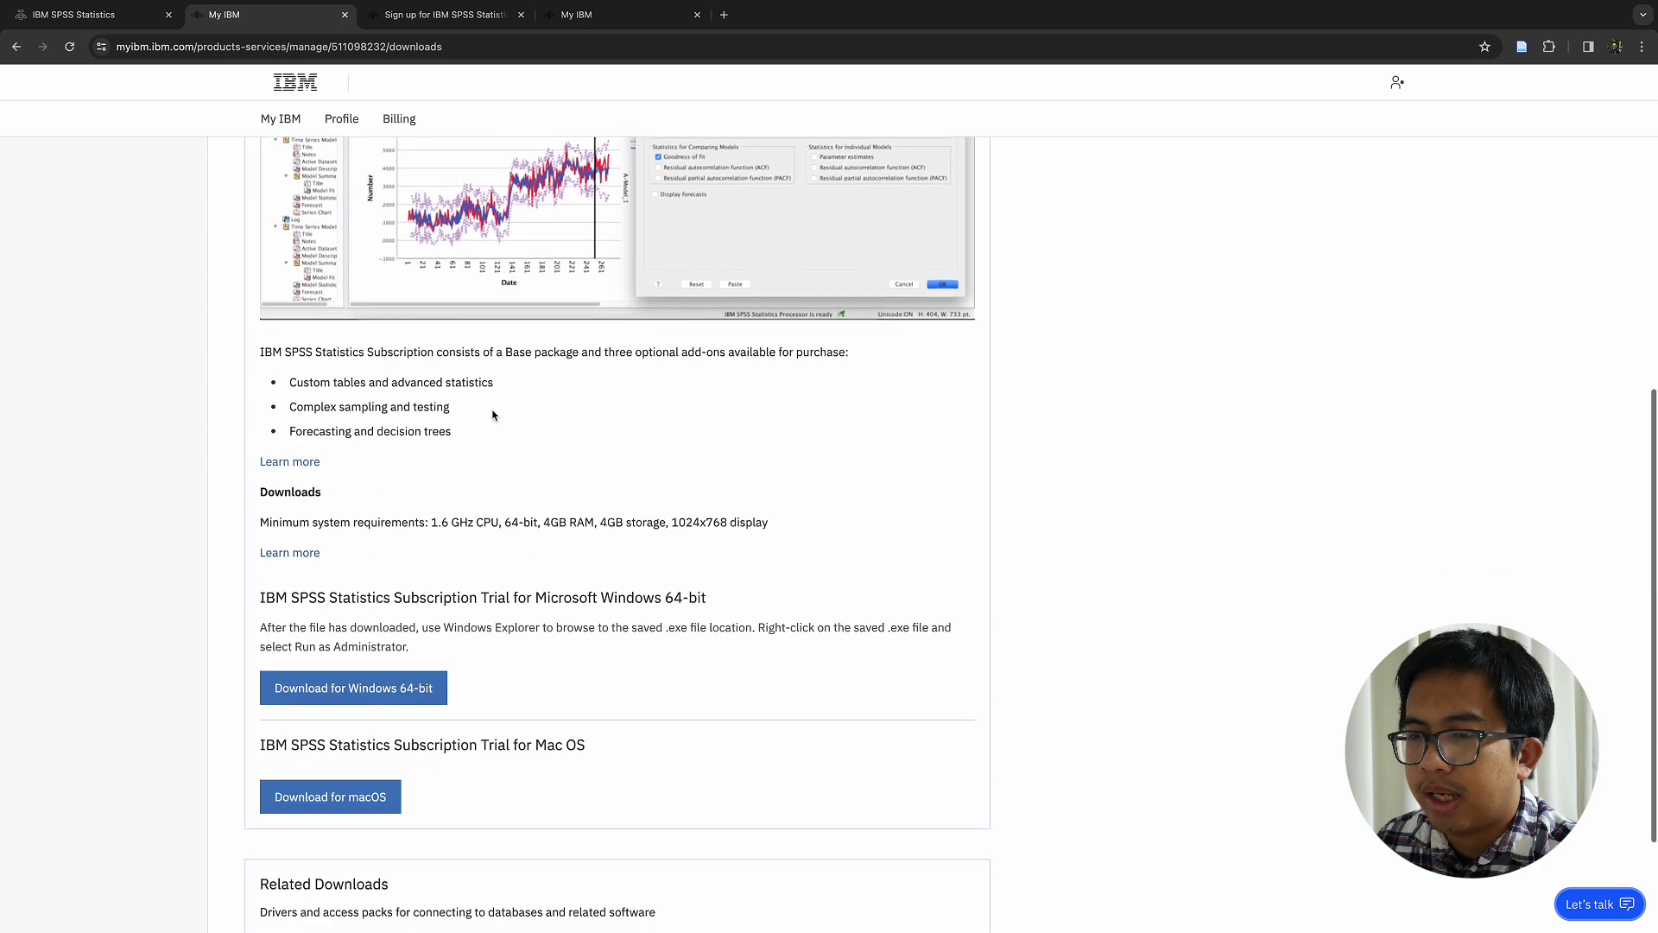
scroll(494, 416, down, 2)
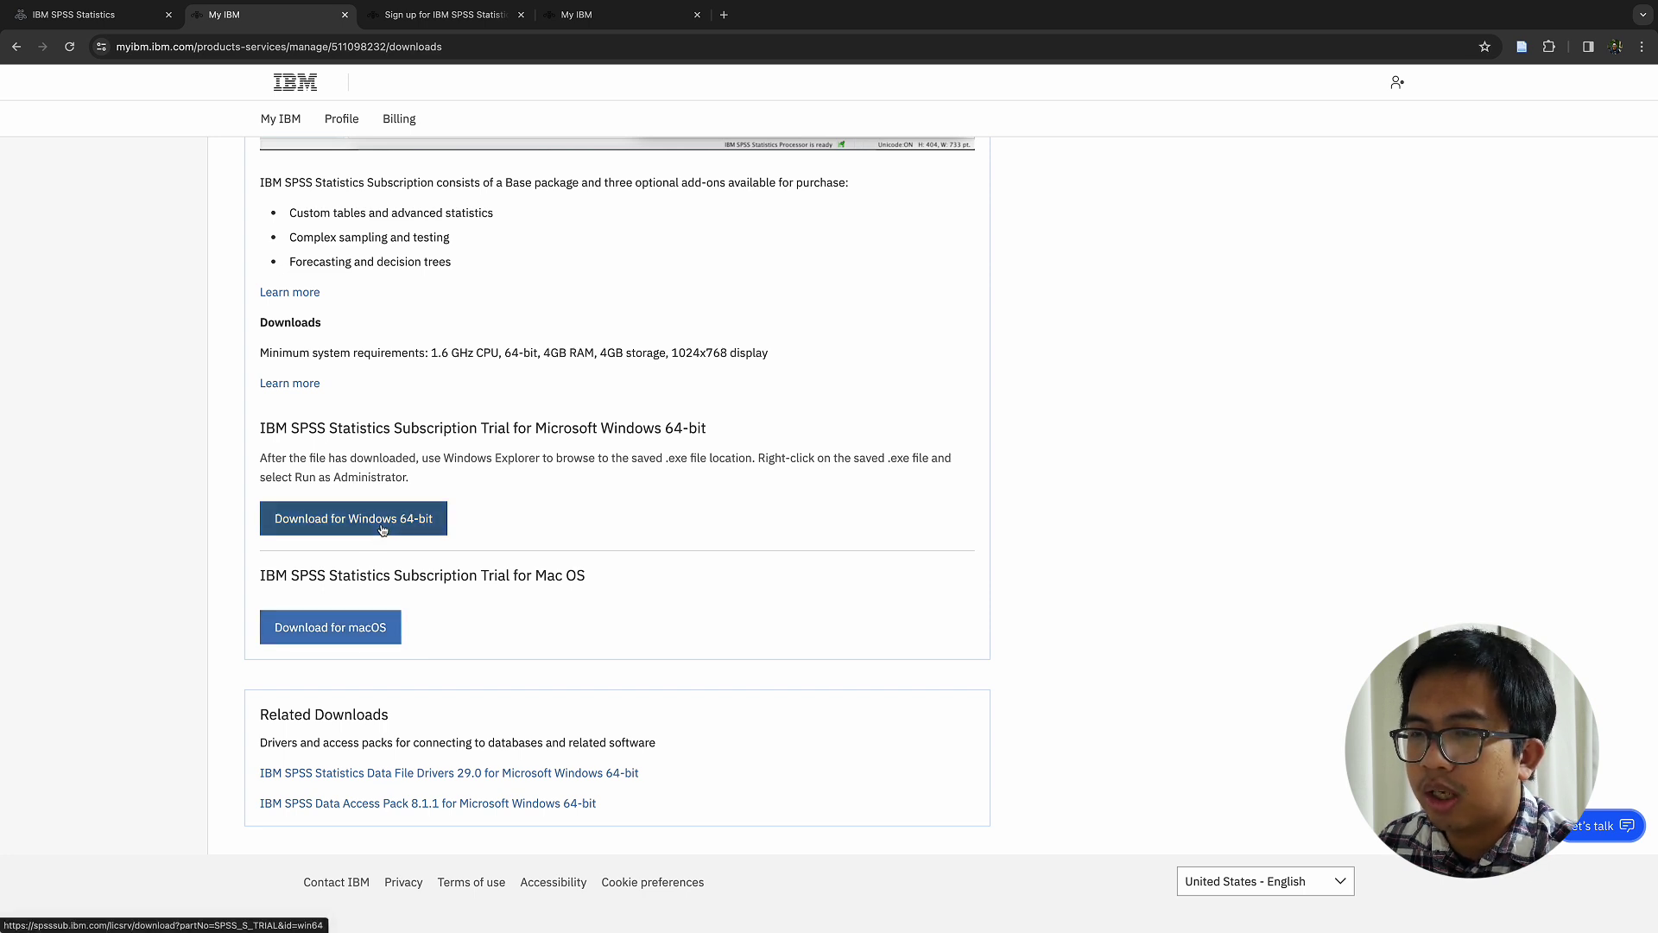
click(371, 641)
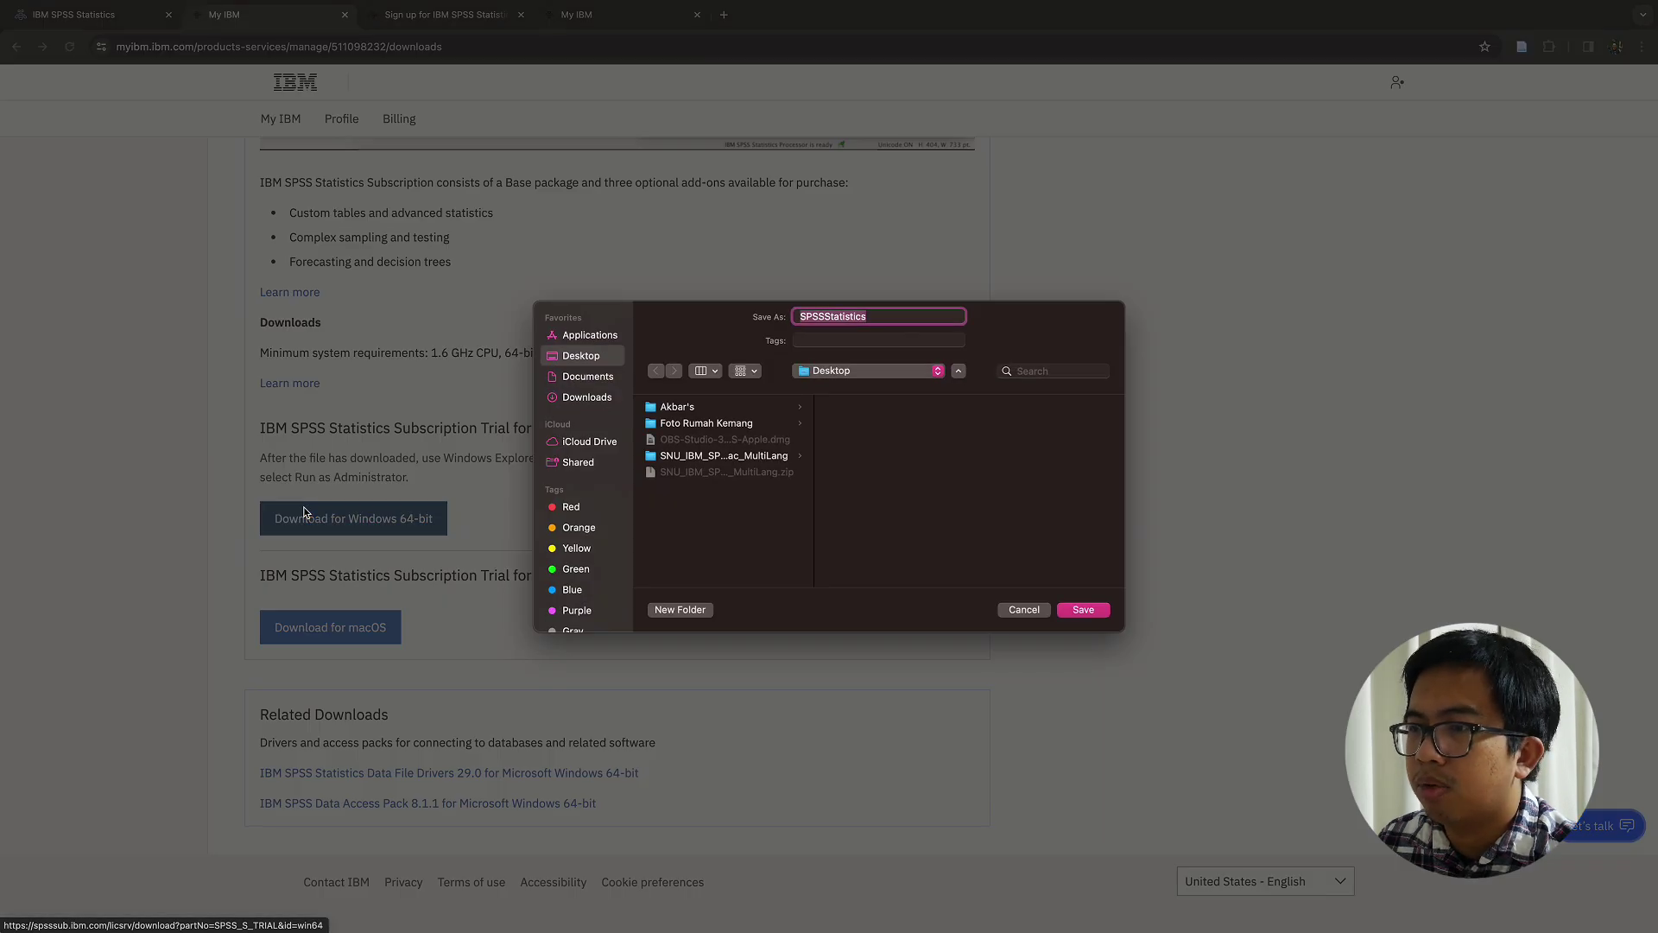
click(1069, 608)
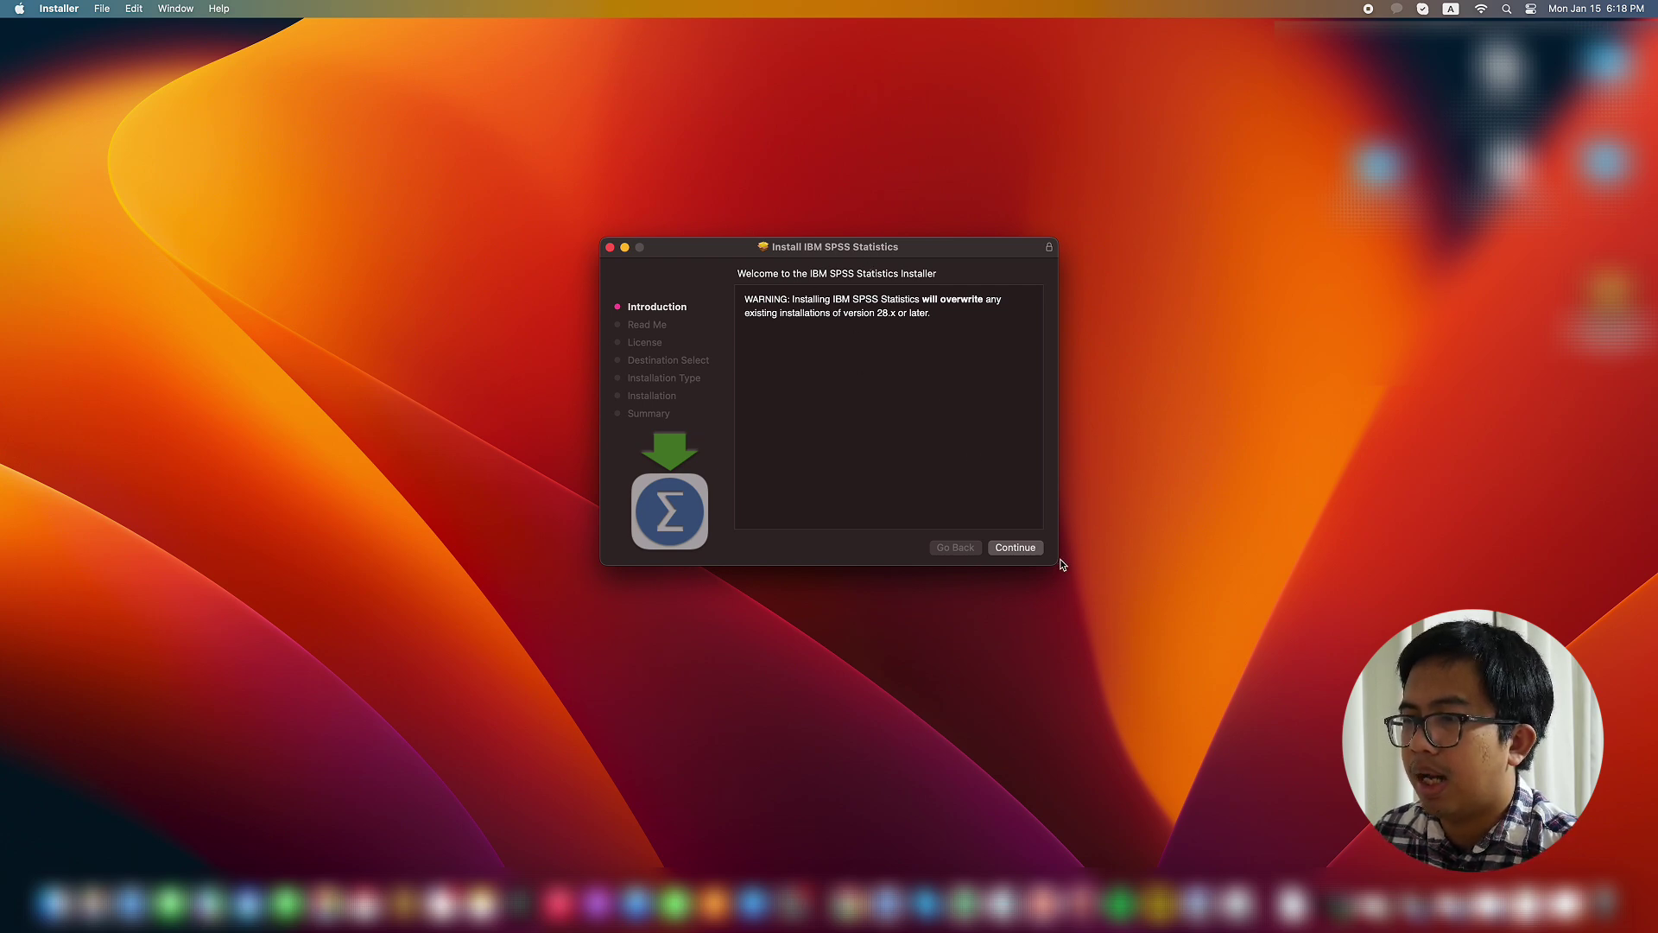
Go past the introduction and Read Me, keep the license in English, and agree to it.
click(1027, 550)
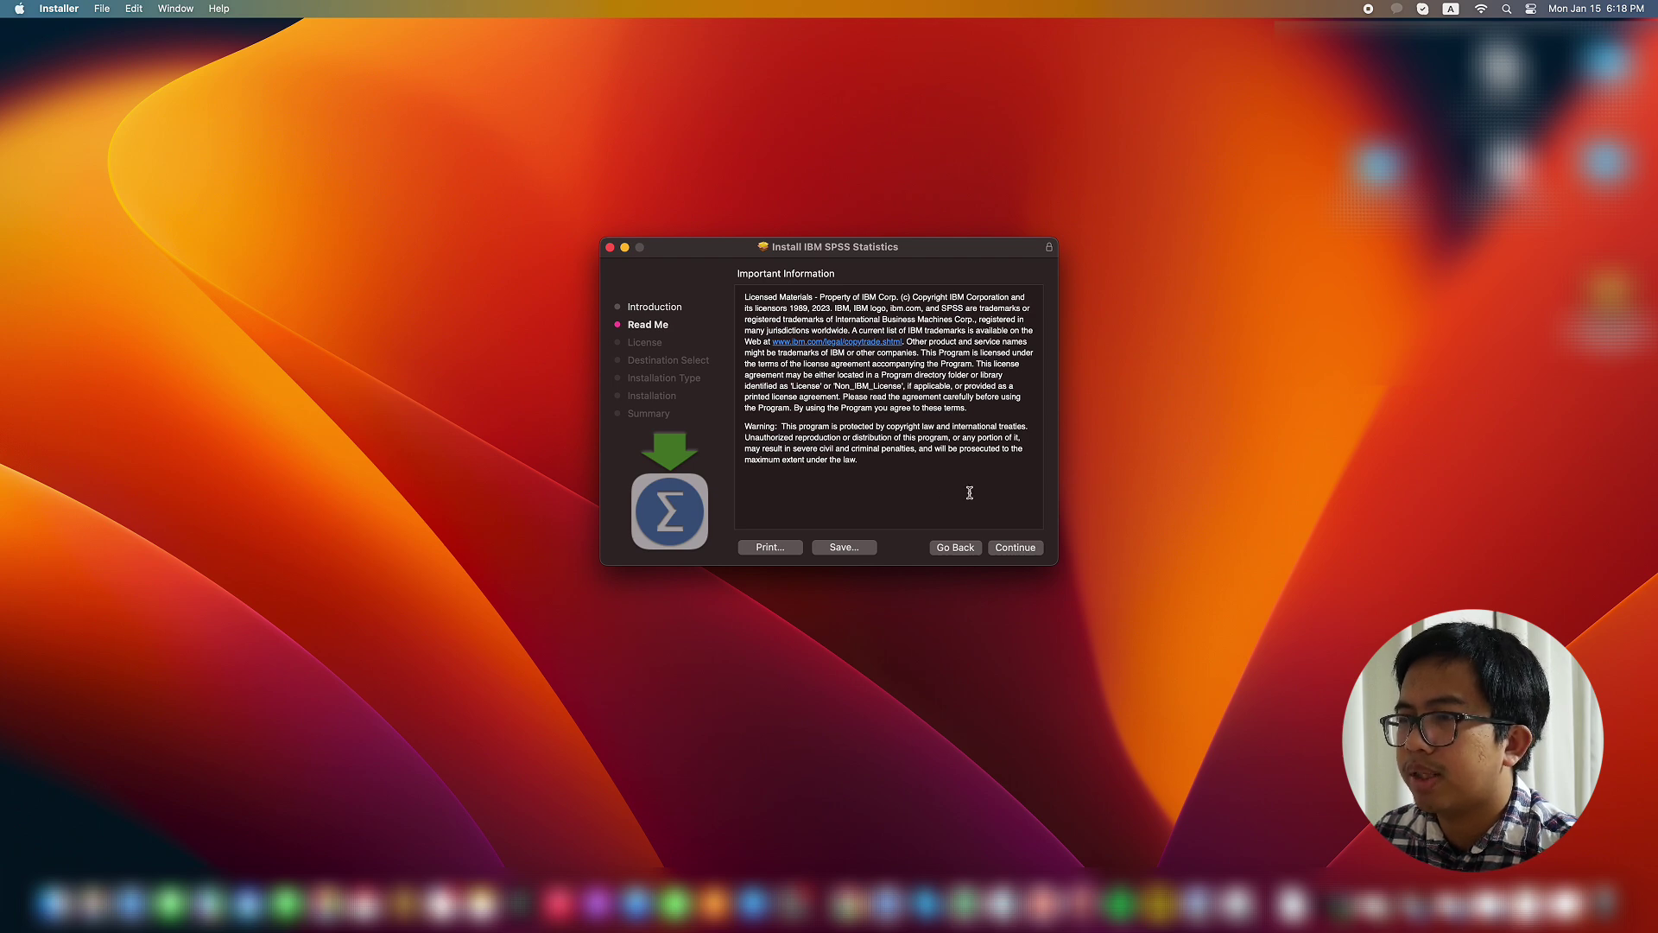
click(1006, 550)
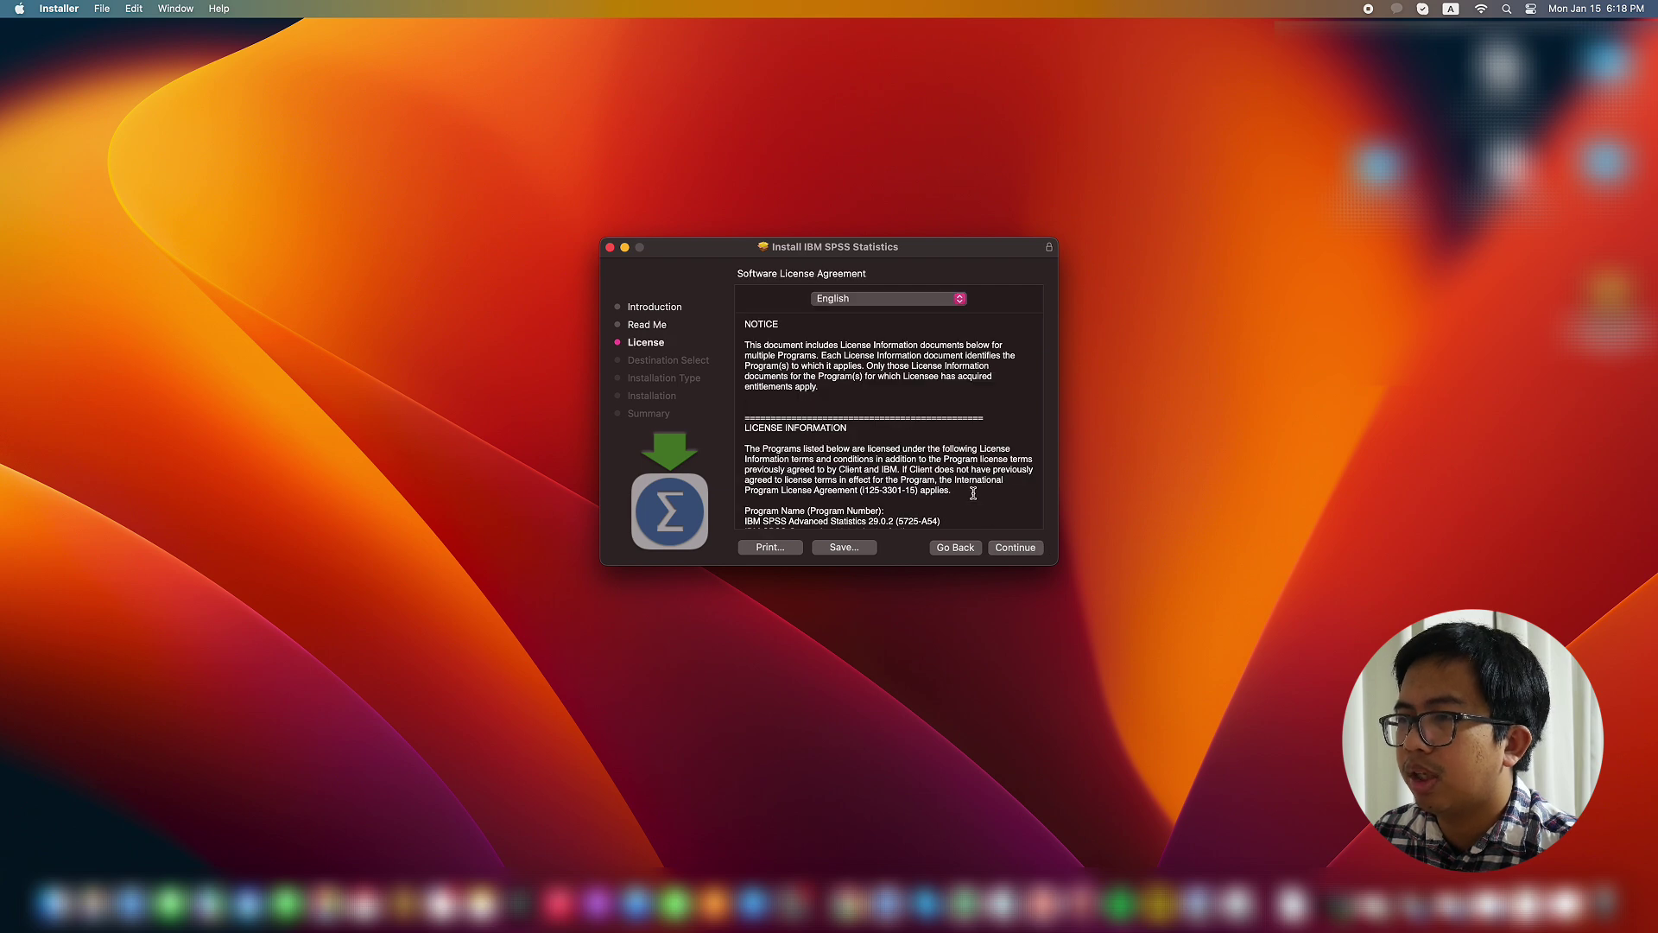
click(912, 302)
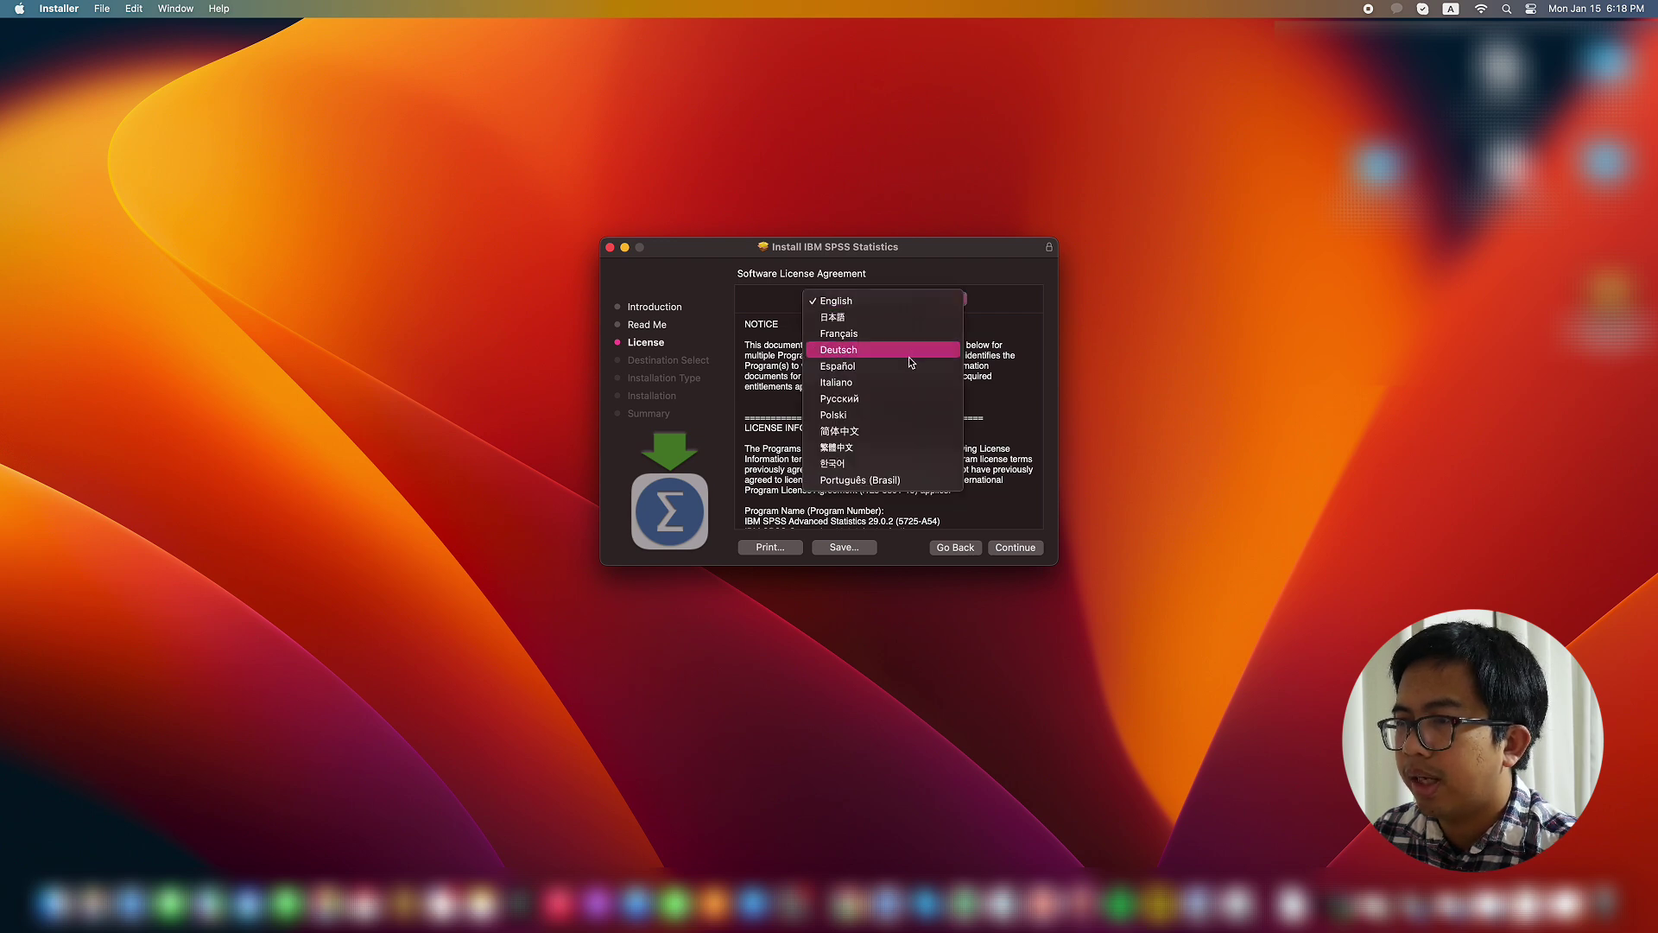
click(878, 301)
scroll(1019, 509, down, 2)
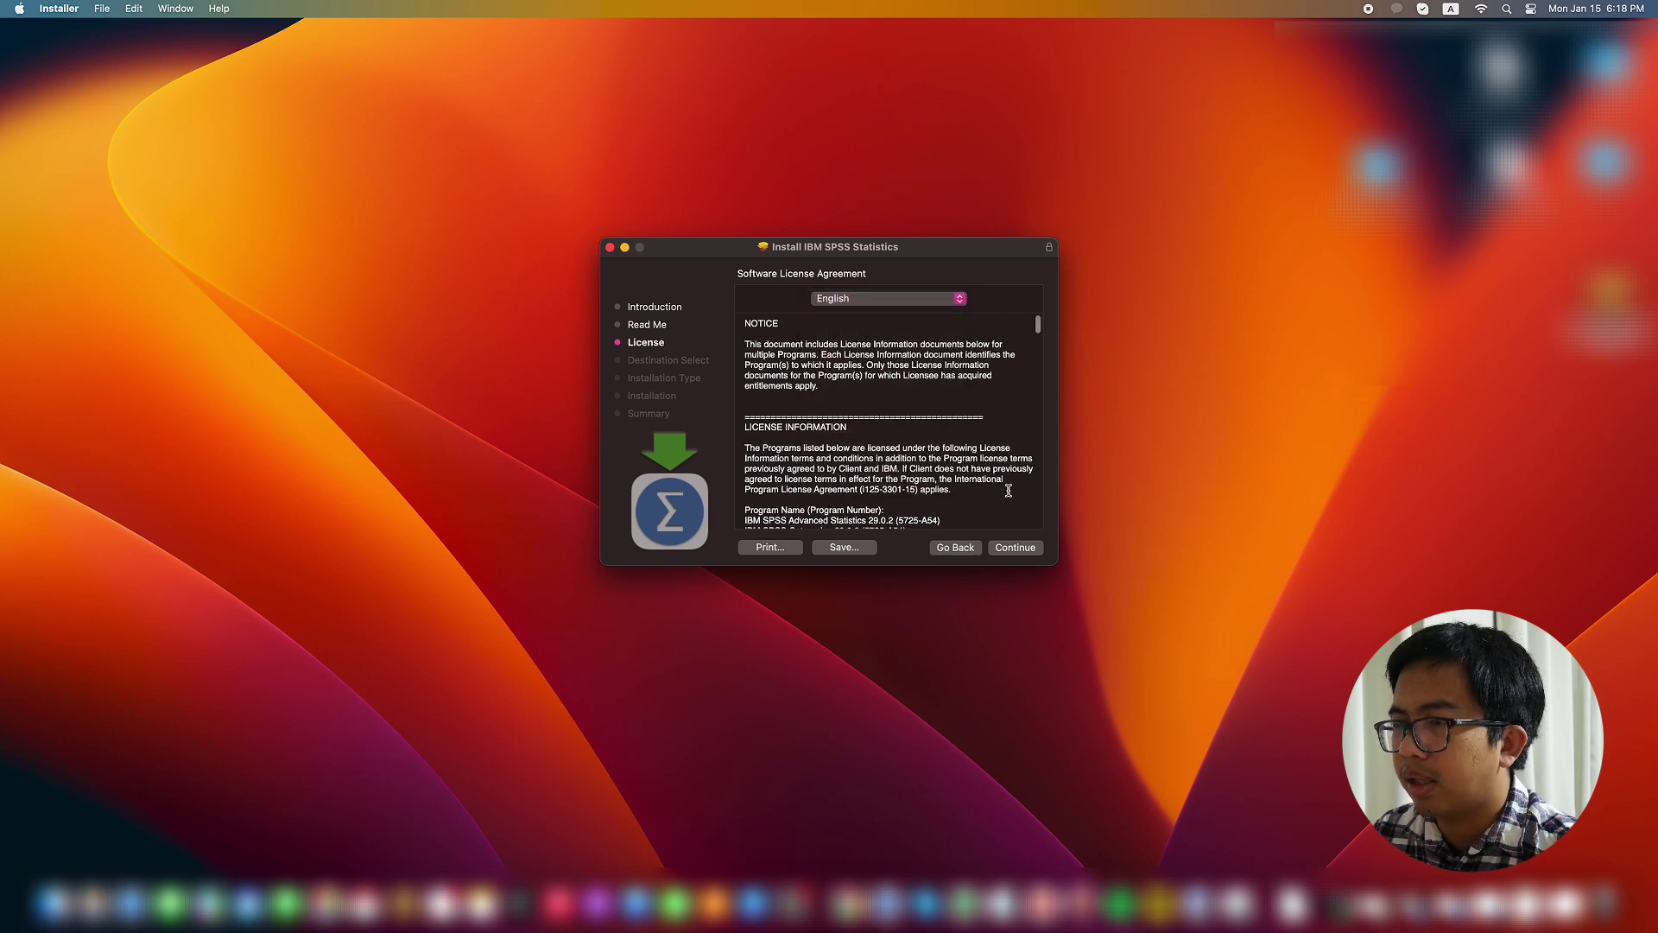
click(1021, 549)
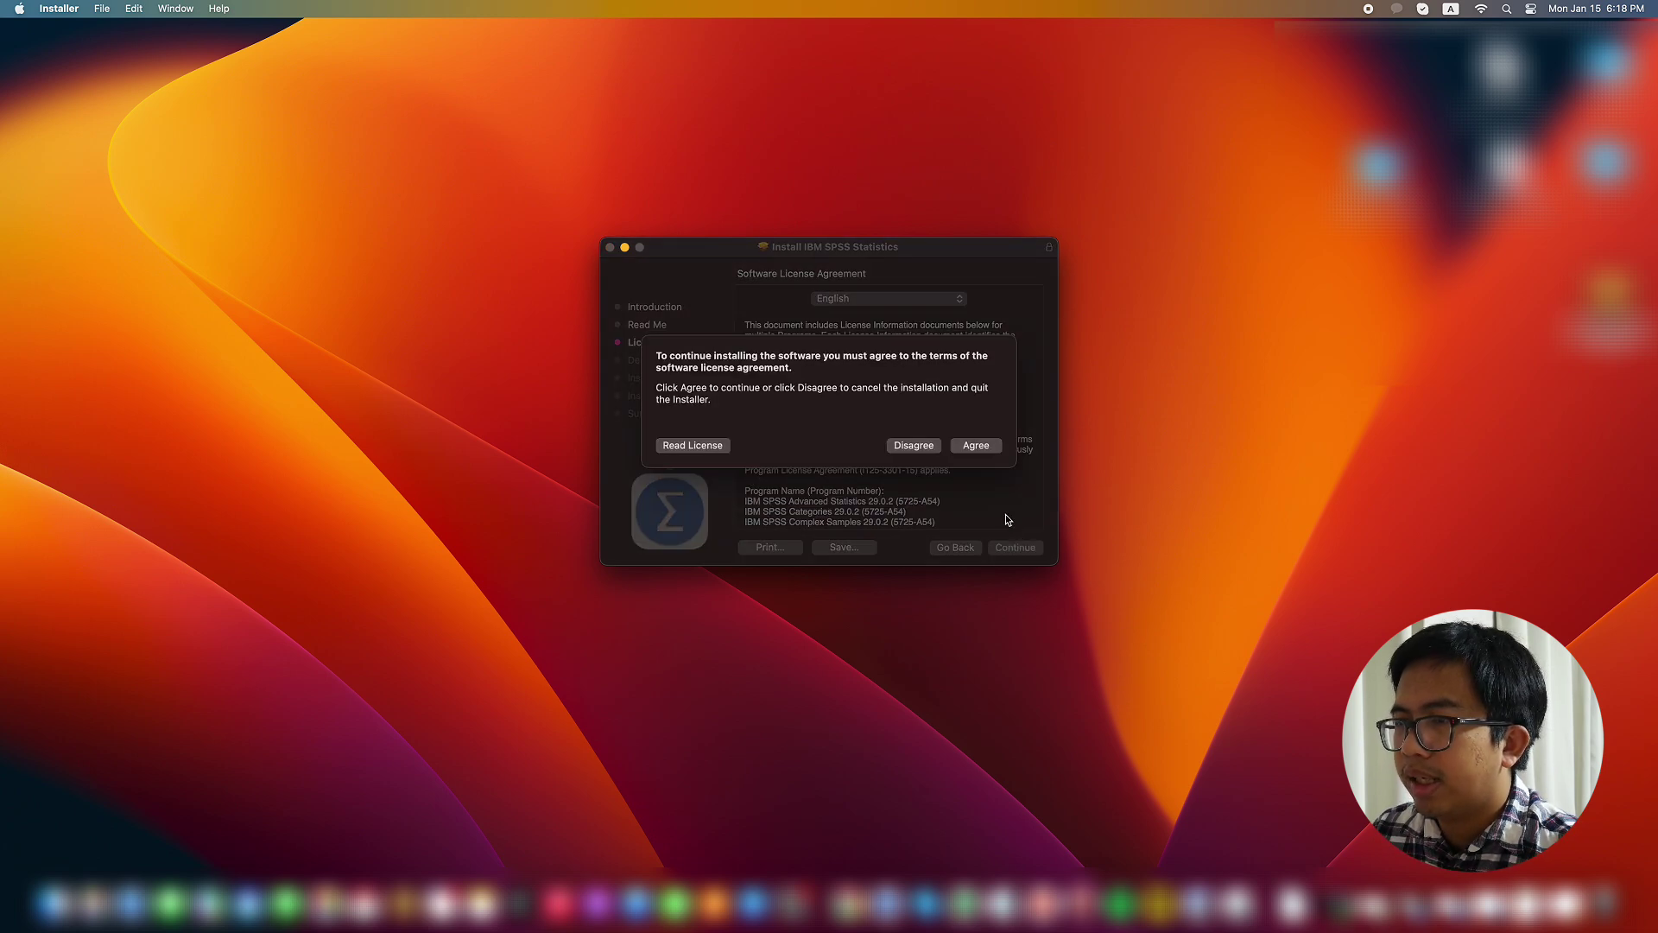
click(976, 446)
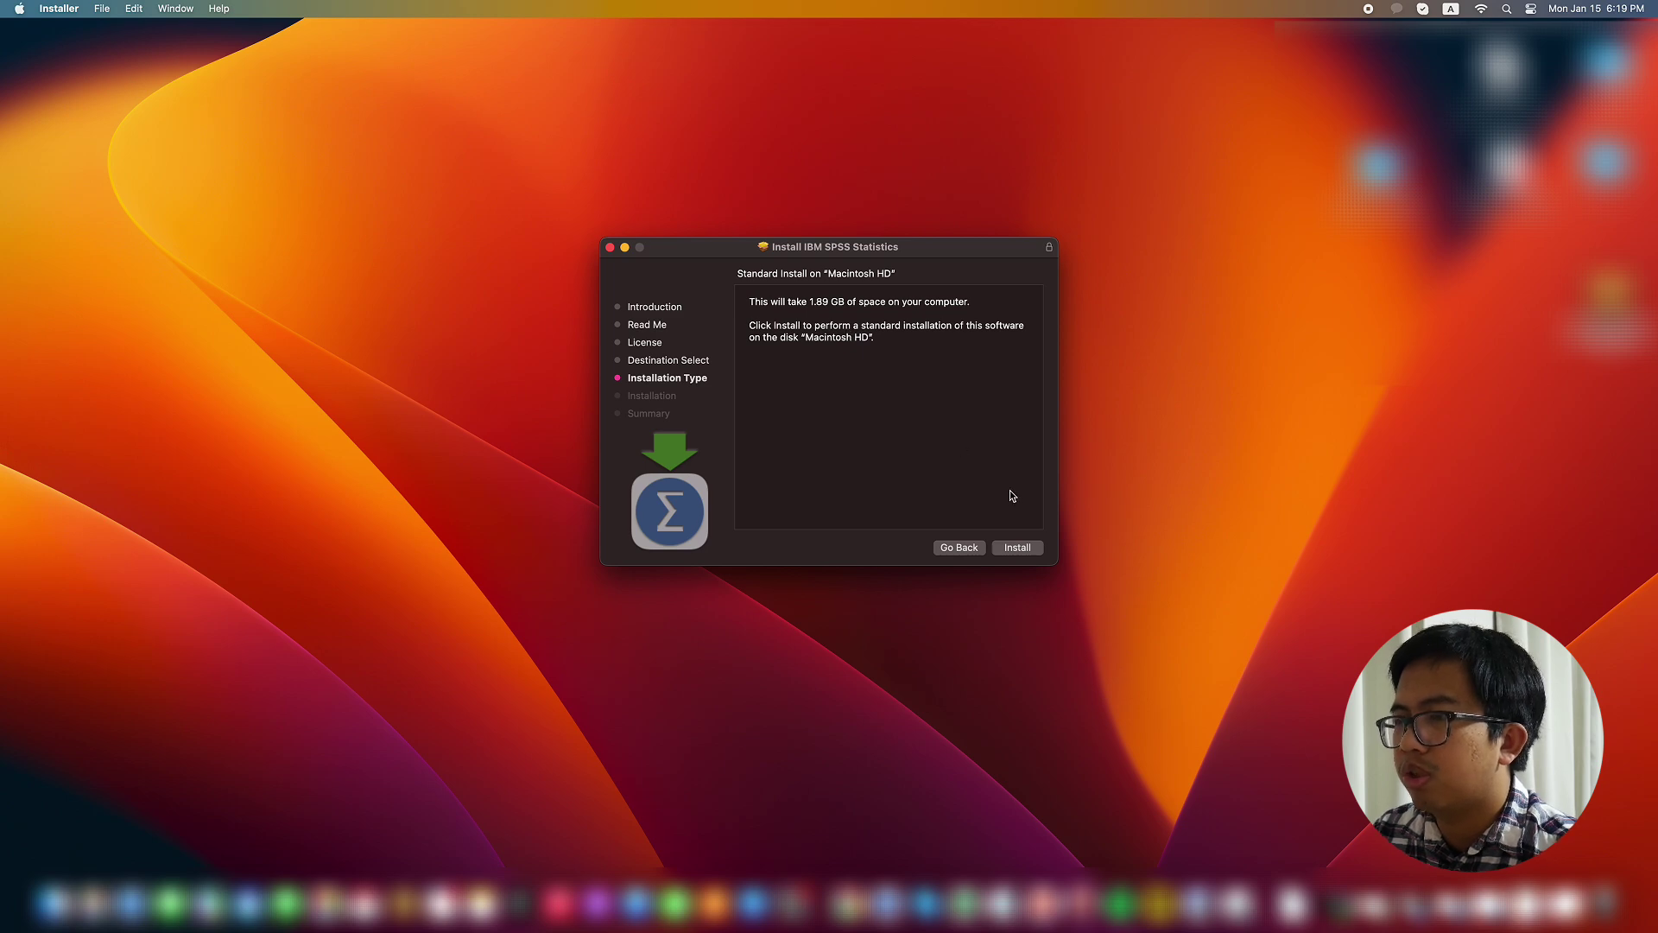
Start the standard install on Macintosh HD, authorize with the account password, and allow Desktop access.
click(1025, 552)
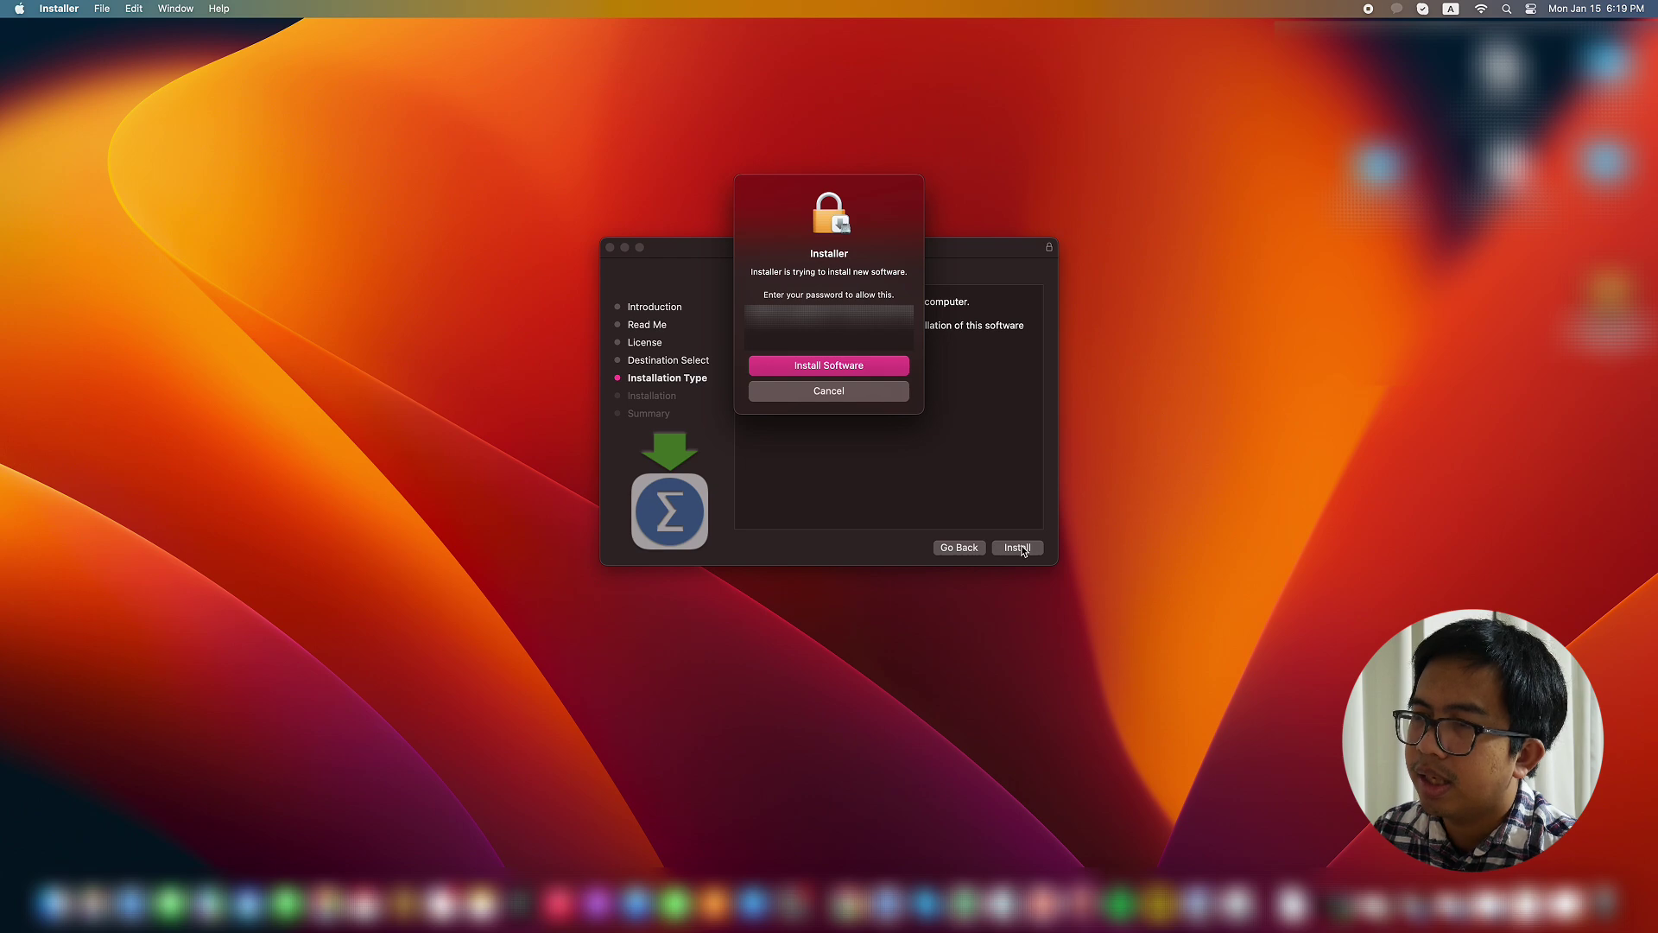
key(Return)
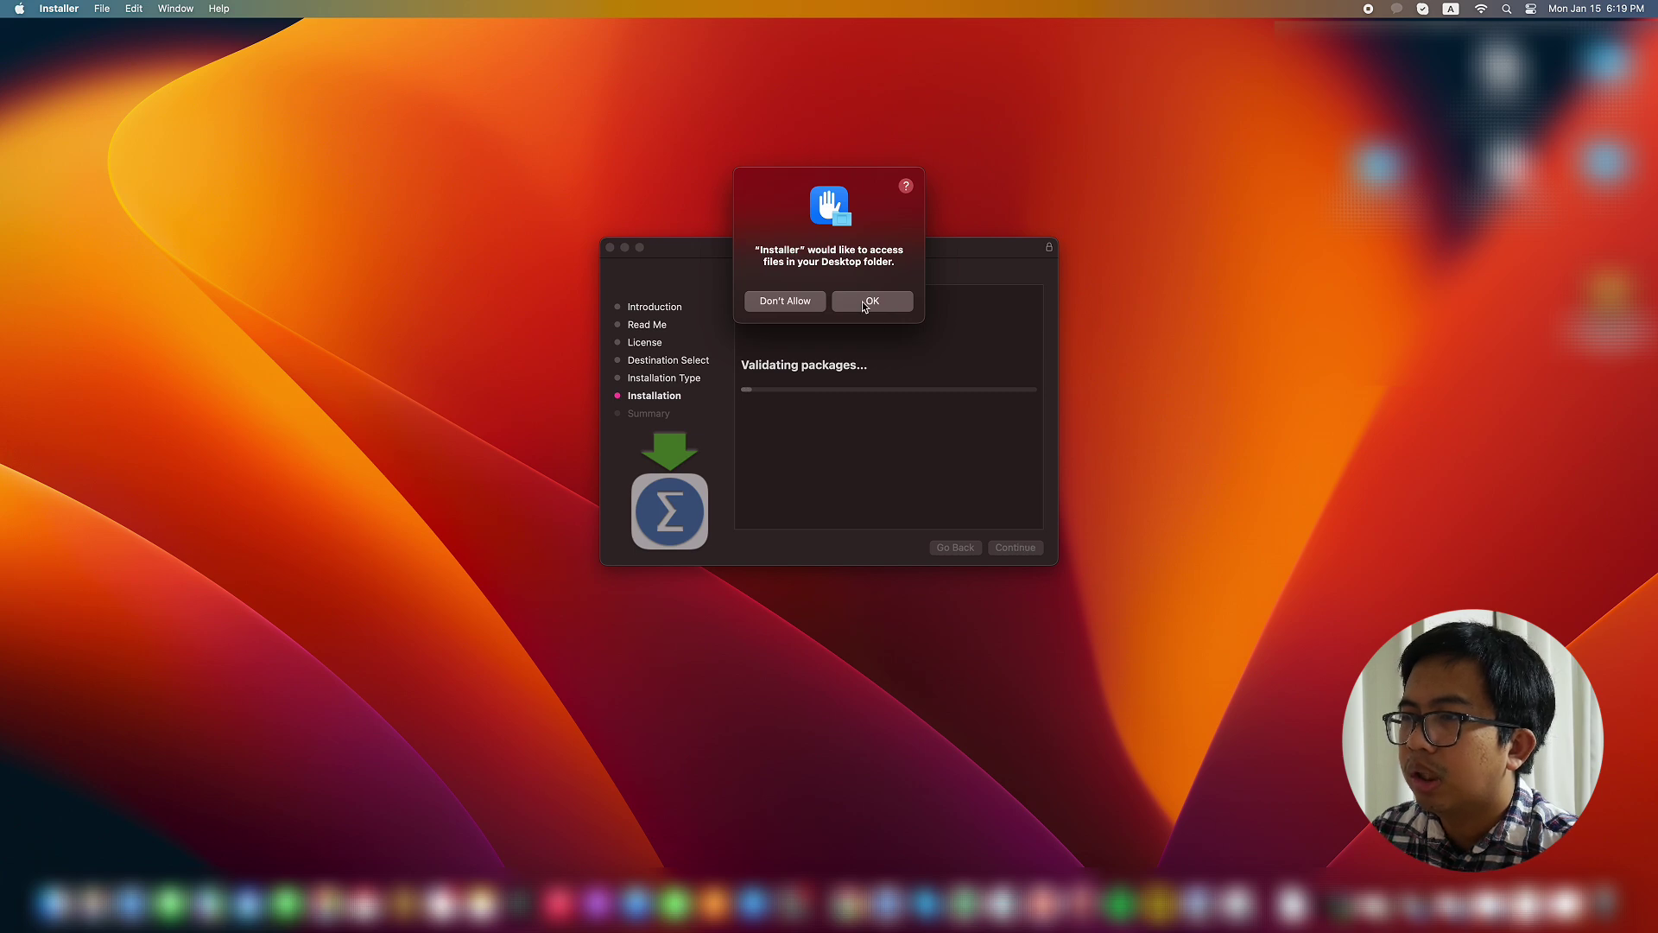
click(865, 303)
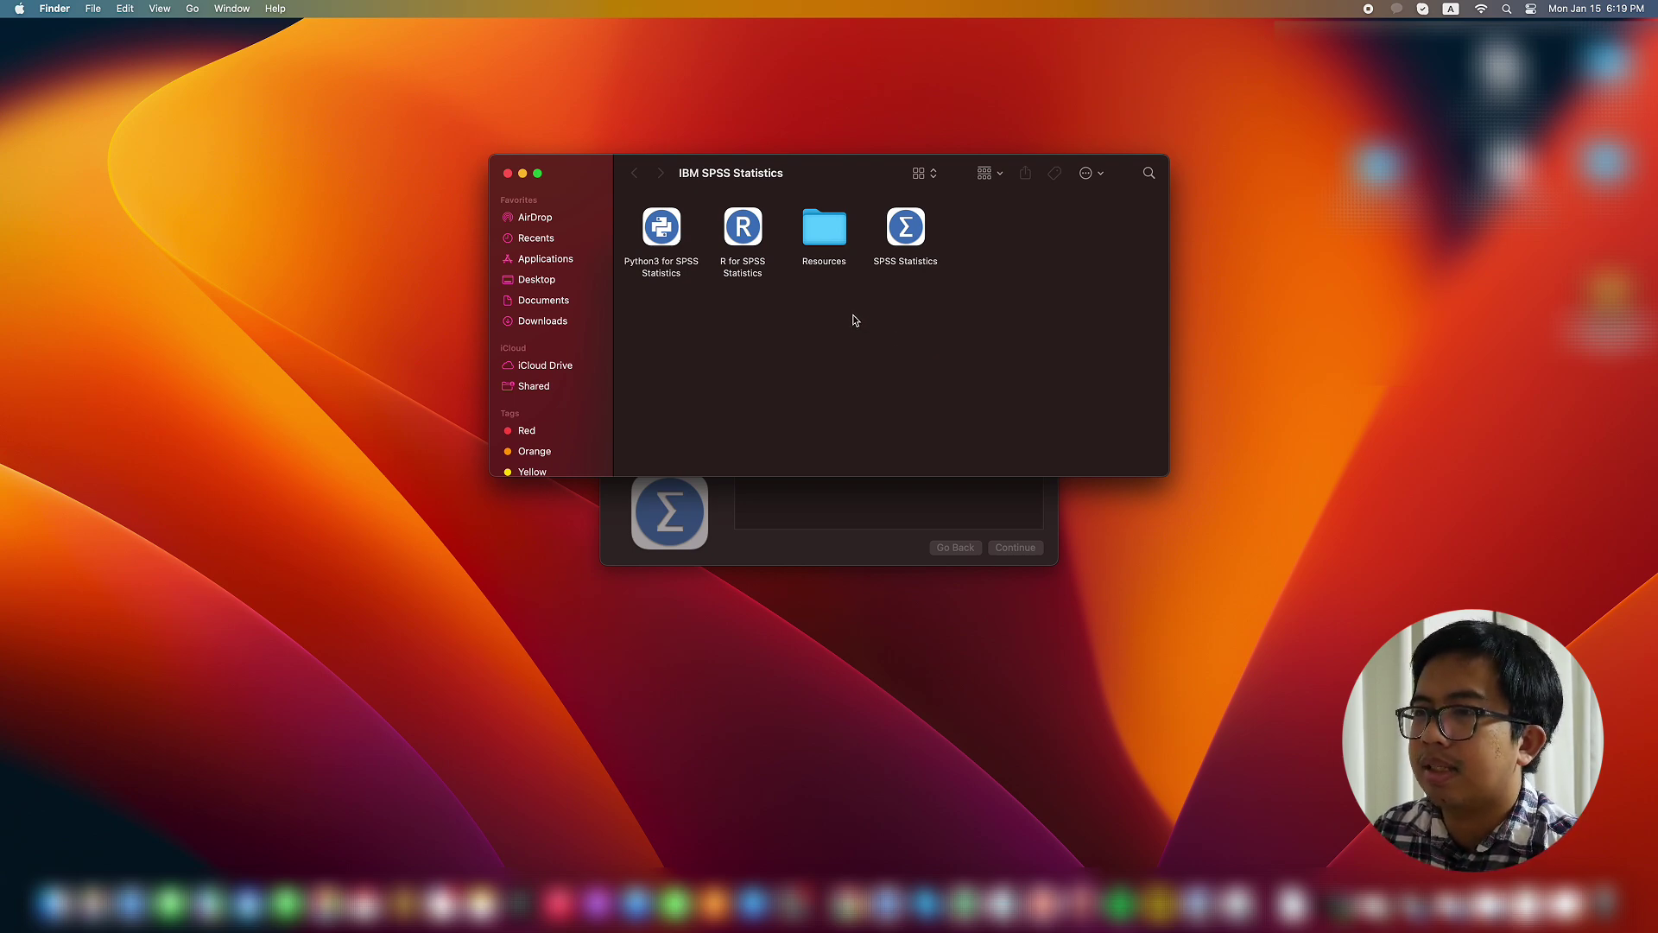
Shift the IBM SPSS Statistics folder window and launch the SPSS Statistics app.
drag(815, 173, 836, 154)
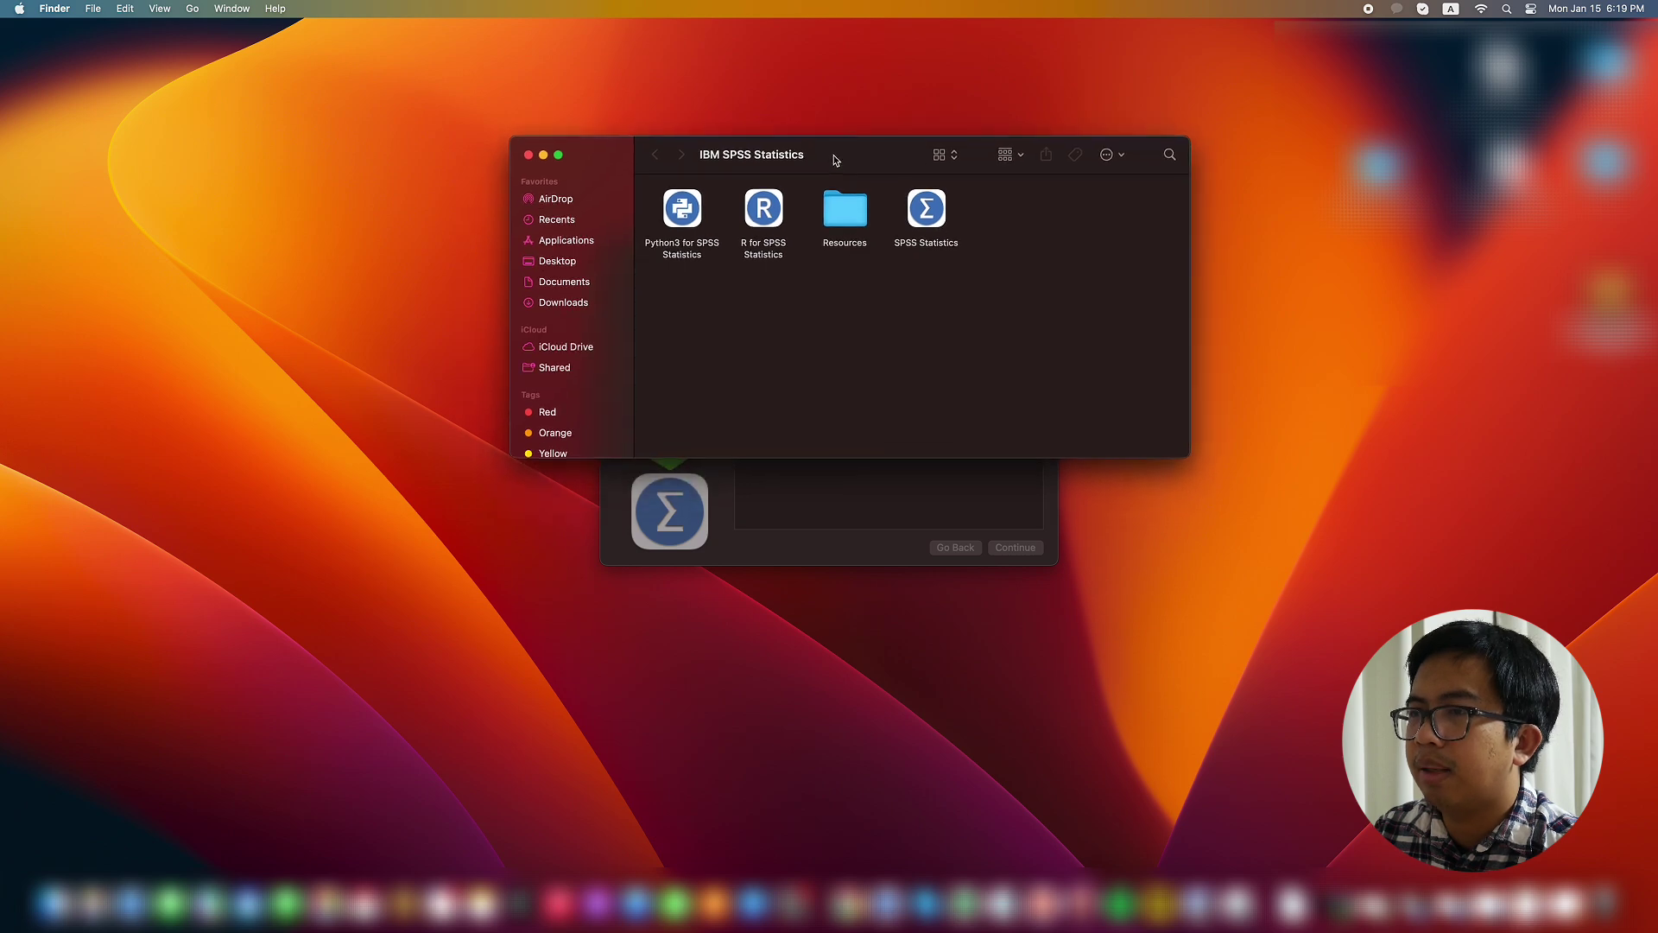
double_click(935, 213)
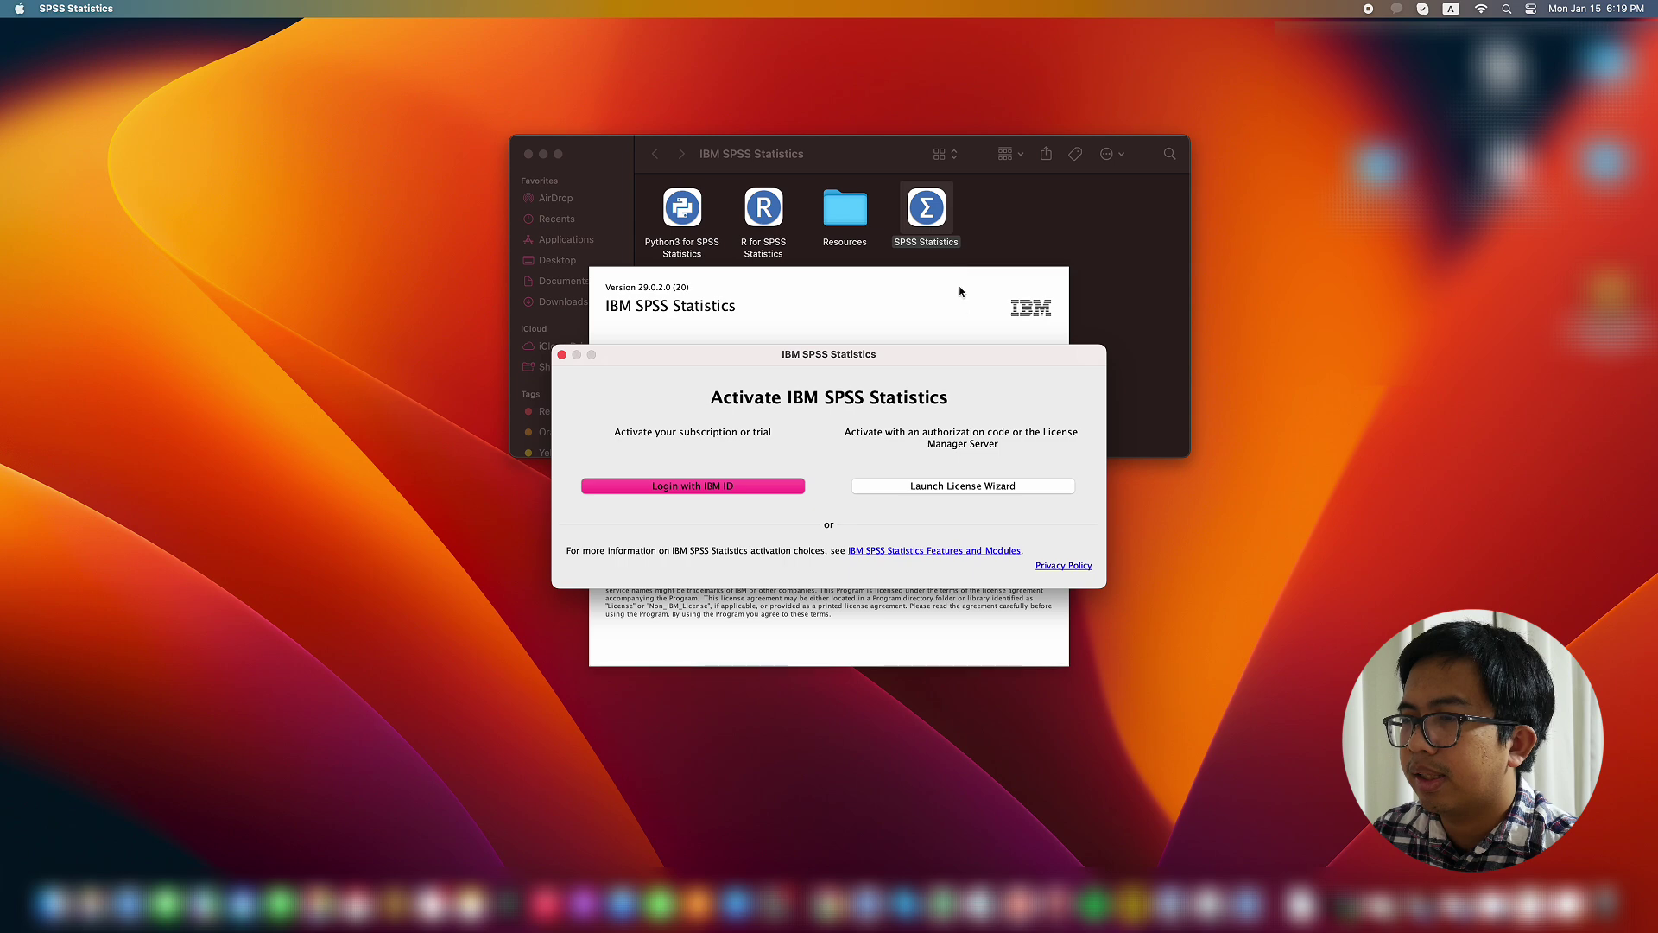
Choose Login with IBM ID in the Activate IBM SPSS Statistics dialog.
click(766, 488)
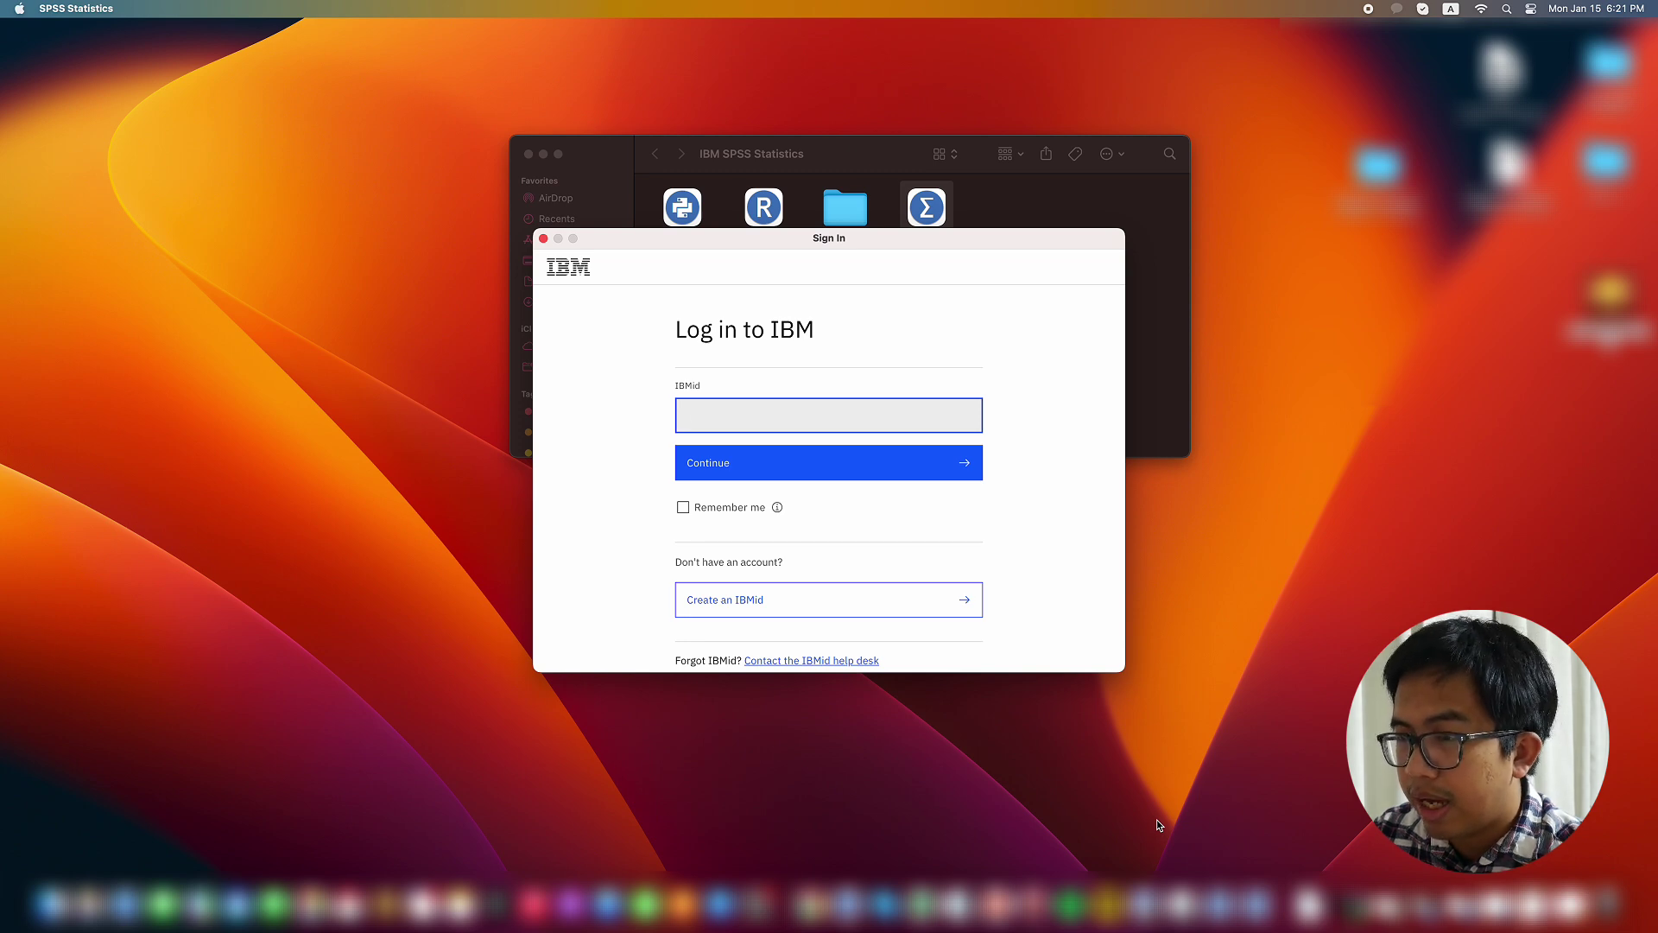
Sign in with the IBMid email and account password, then submit the emailed verification code.
text(user)
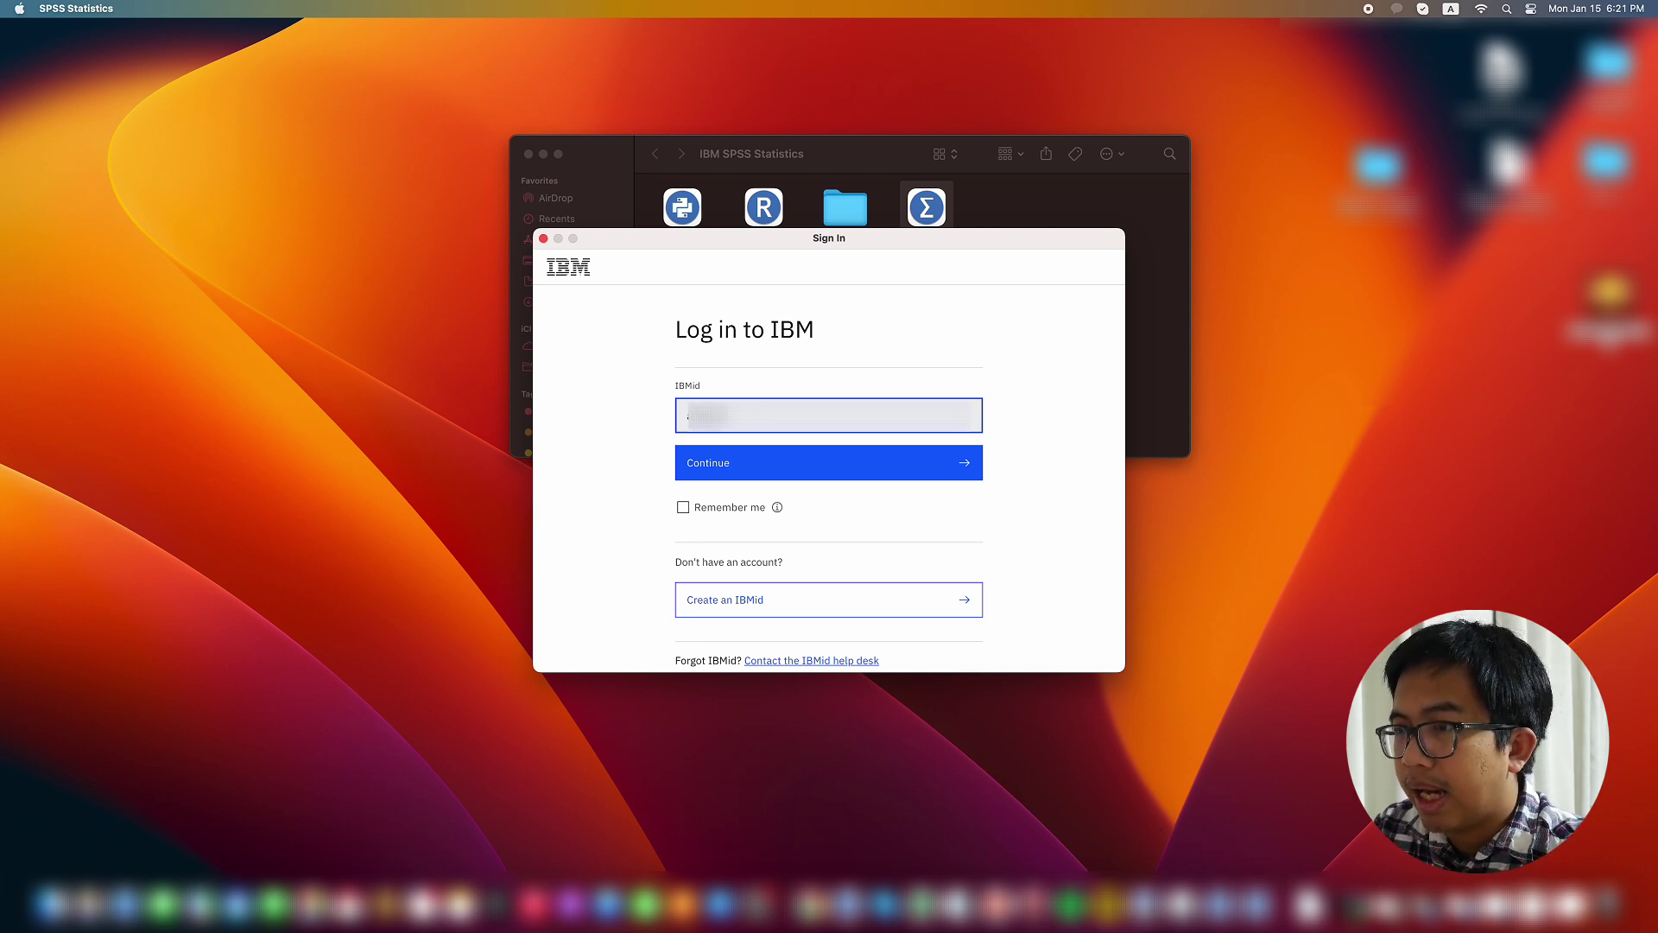
text(email)
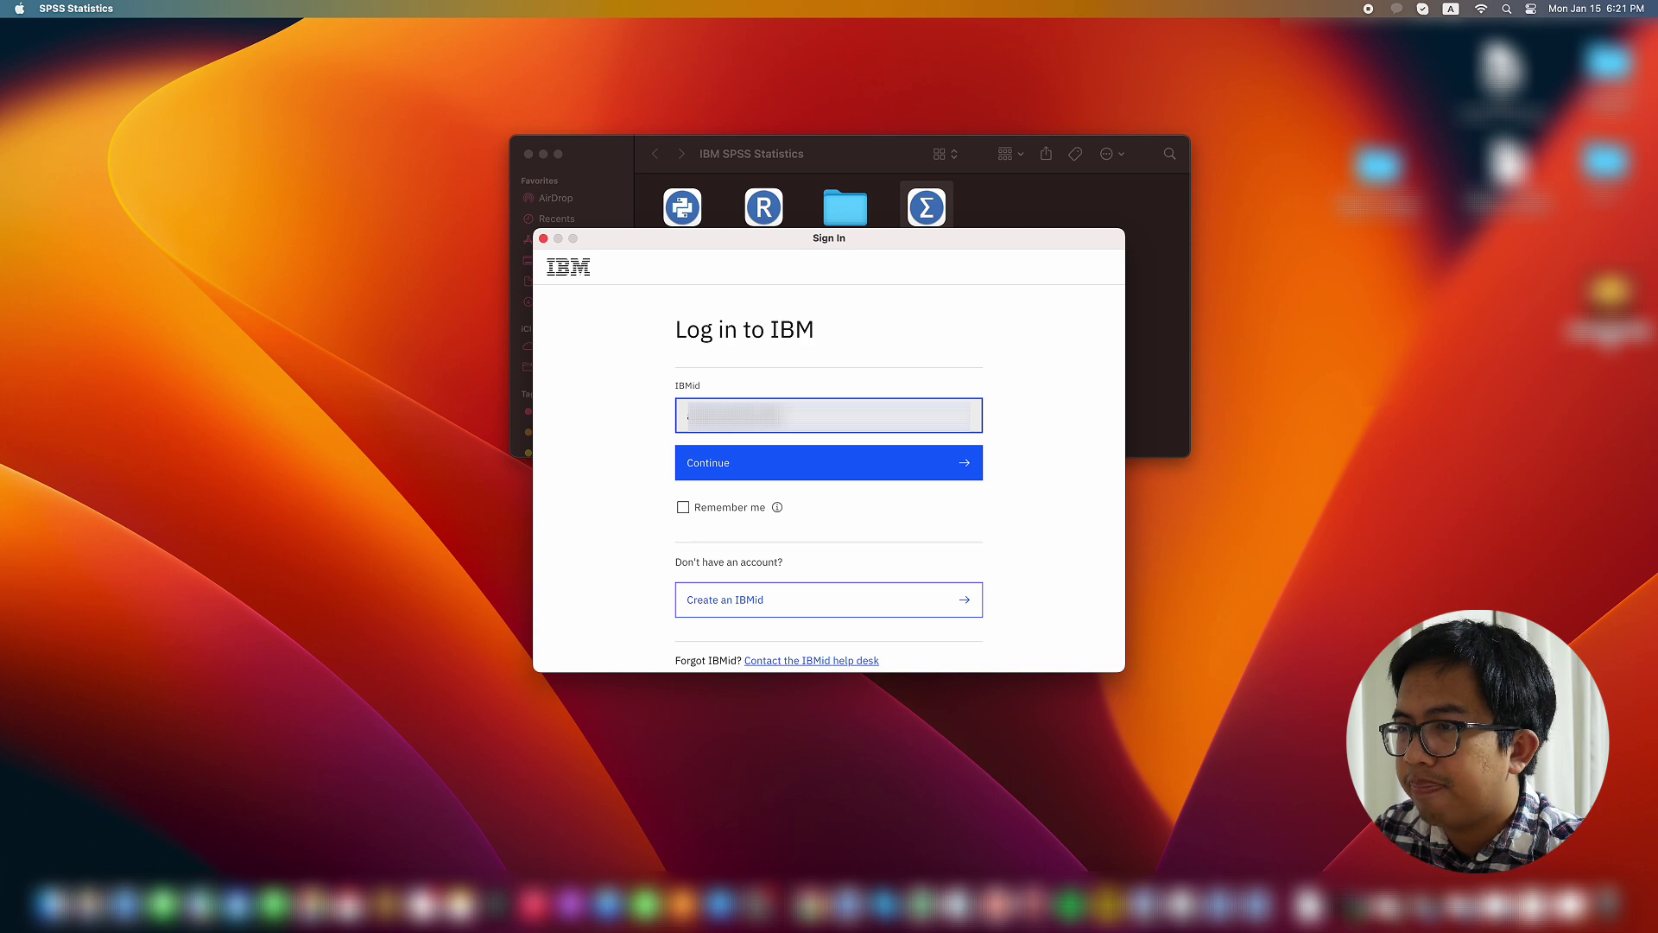
text(.com)
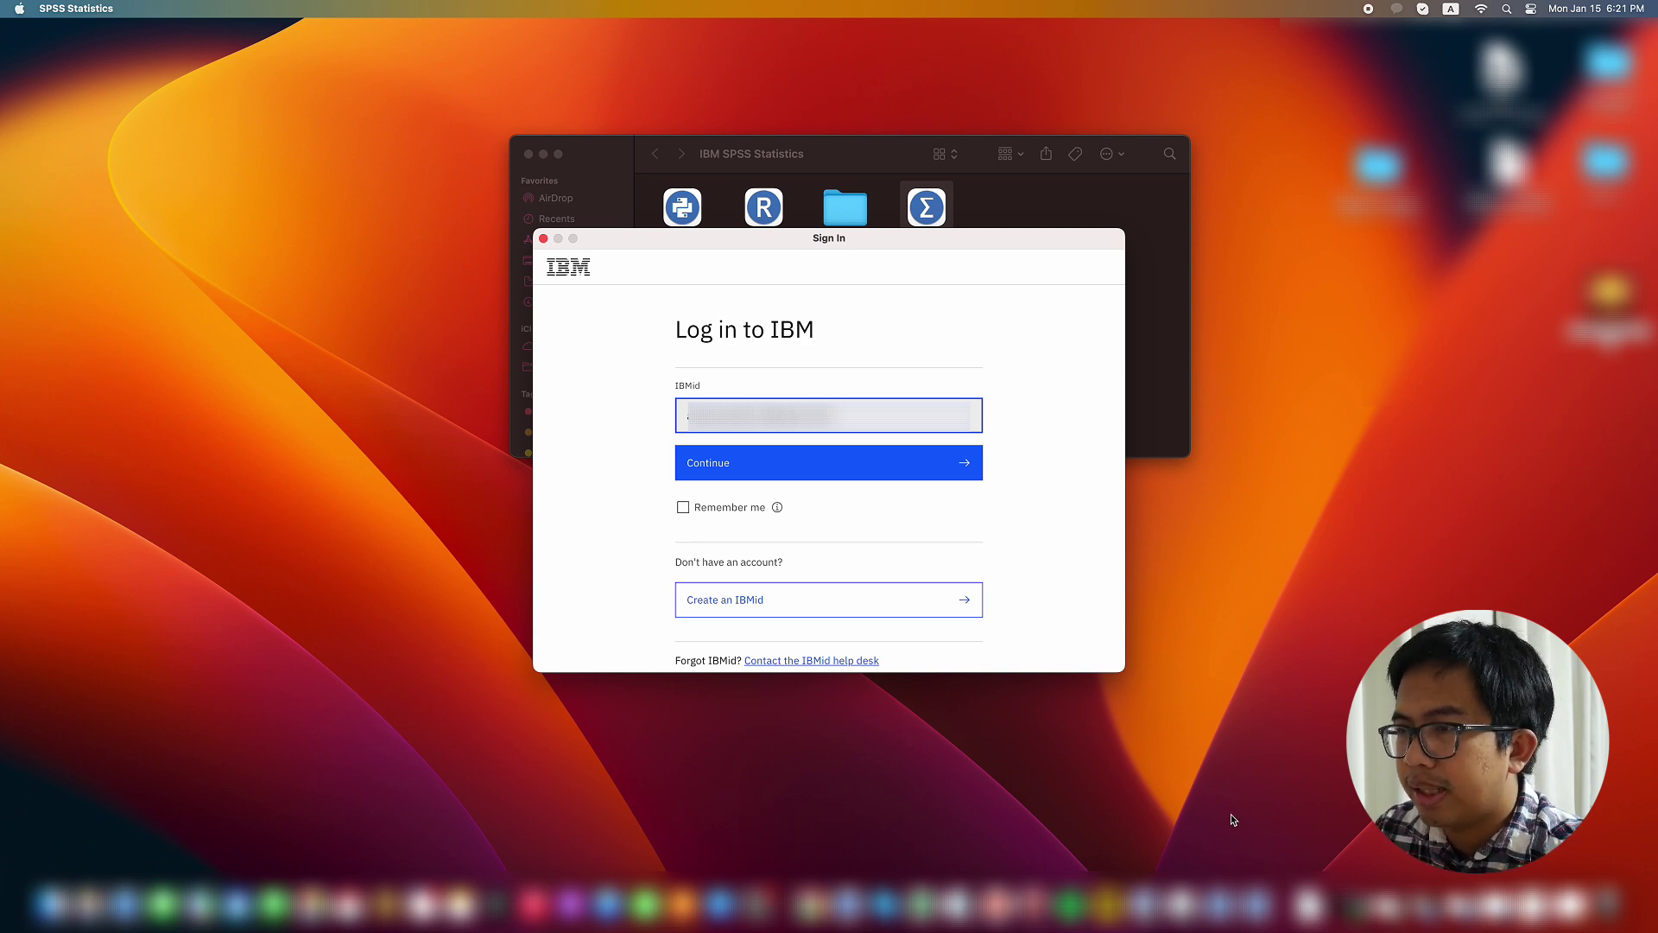
click(899, 481)
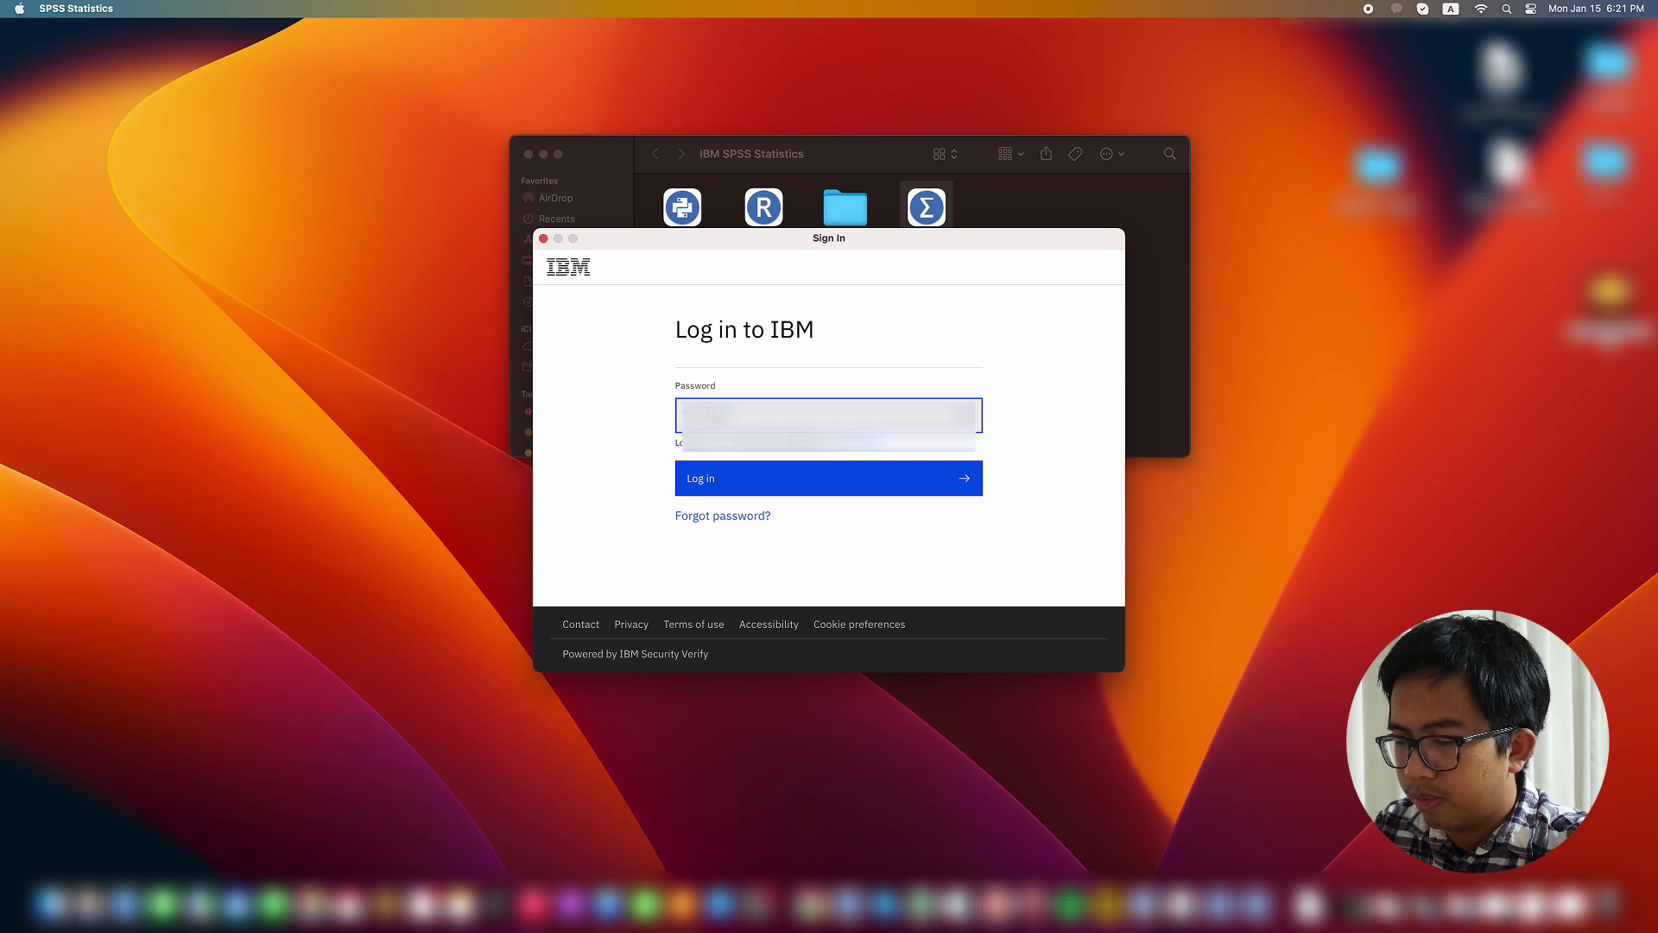
click(827, 480)
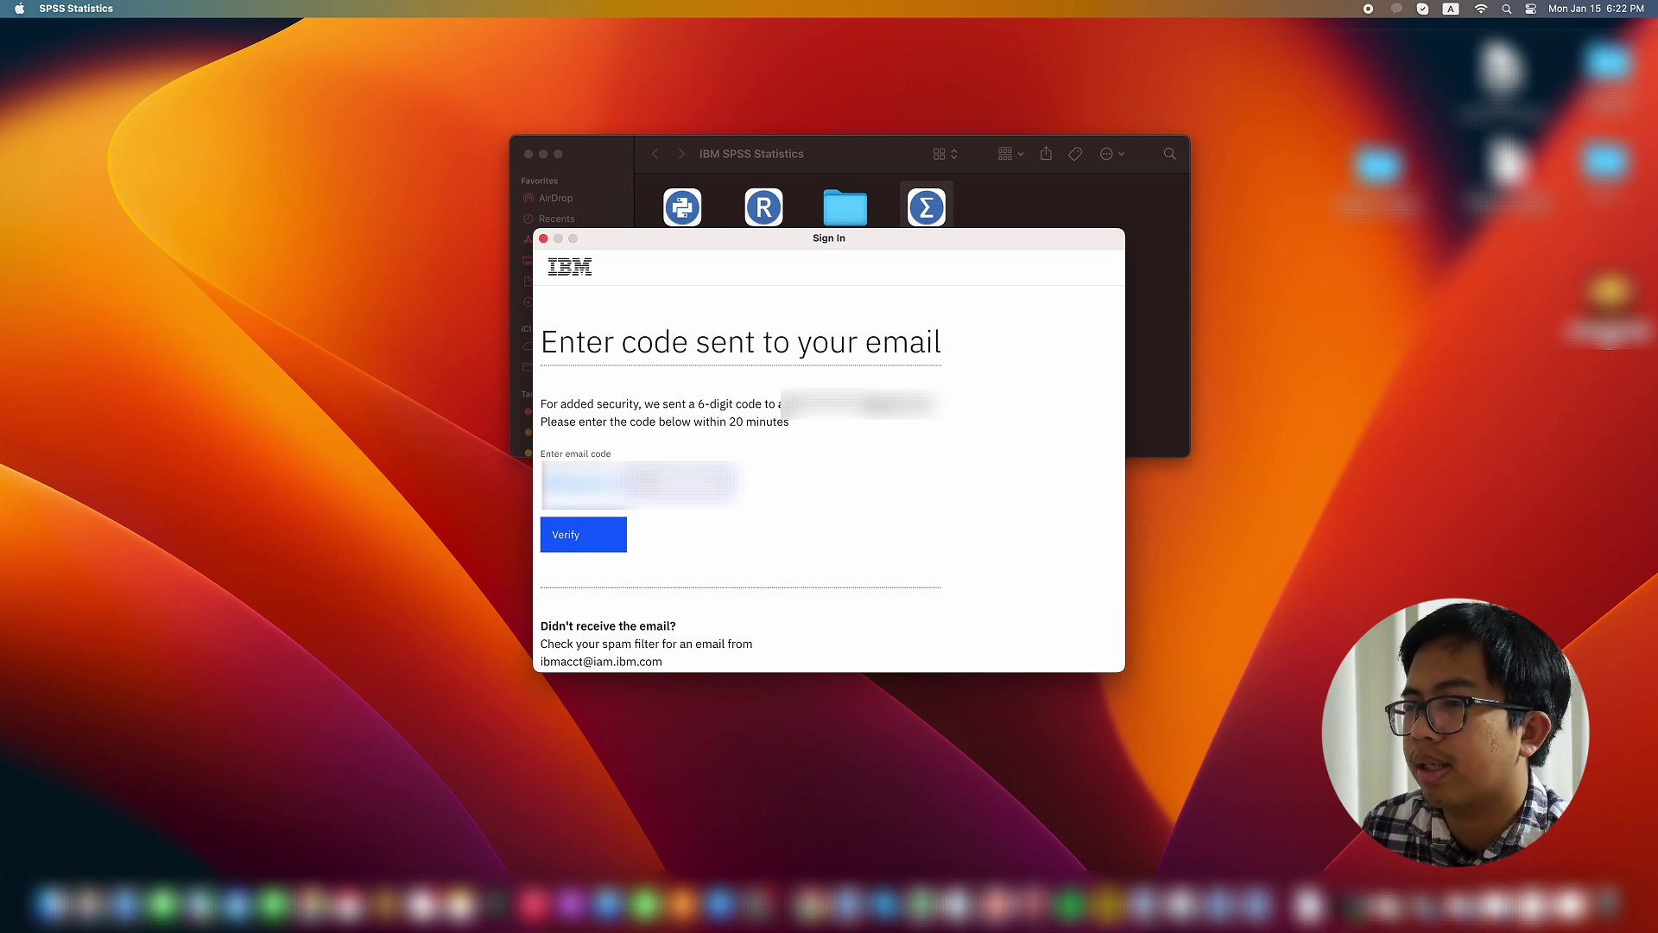
click(615, 531)
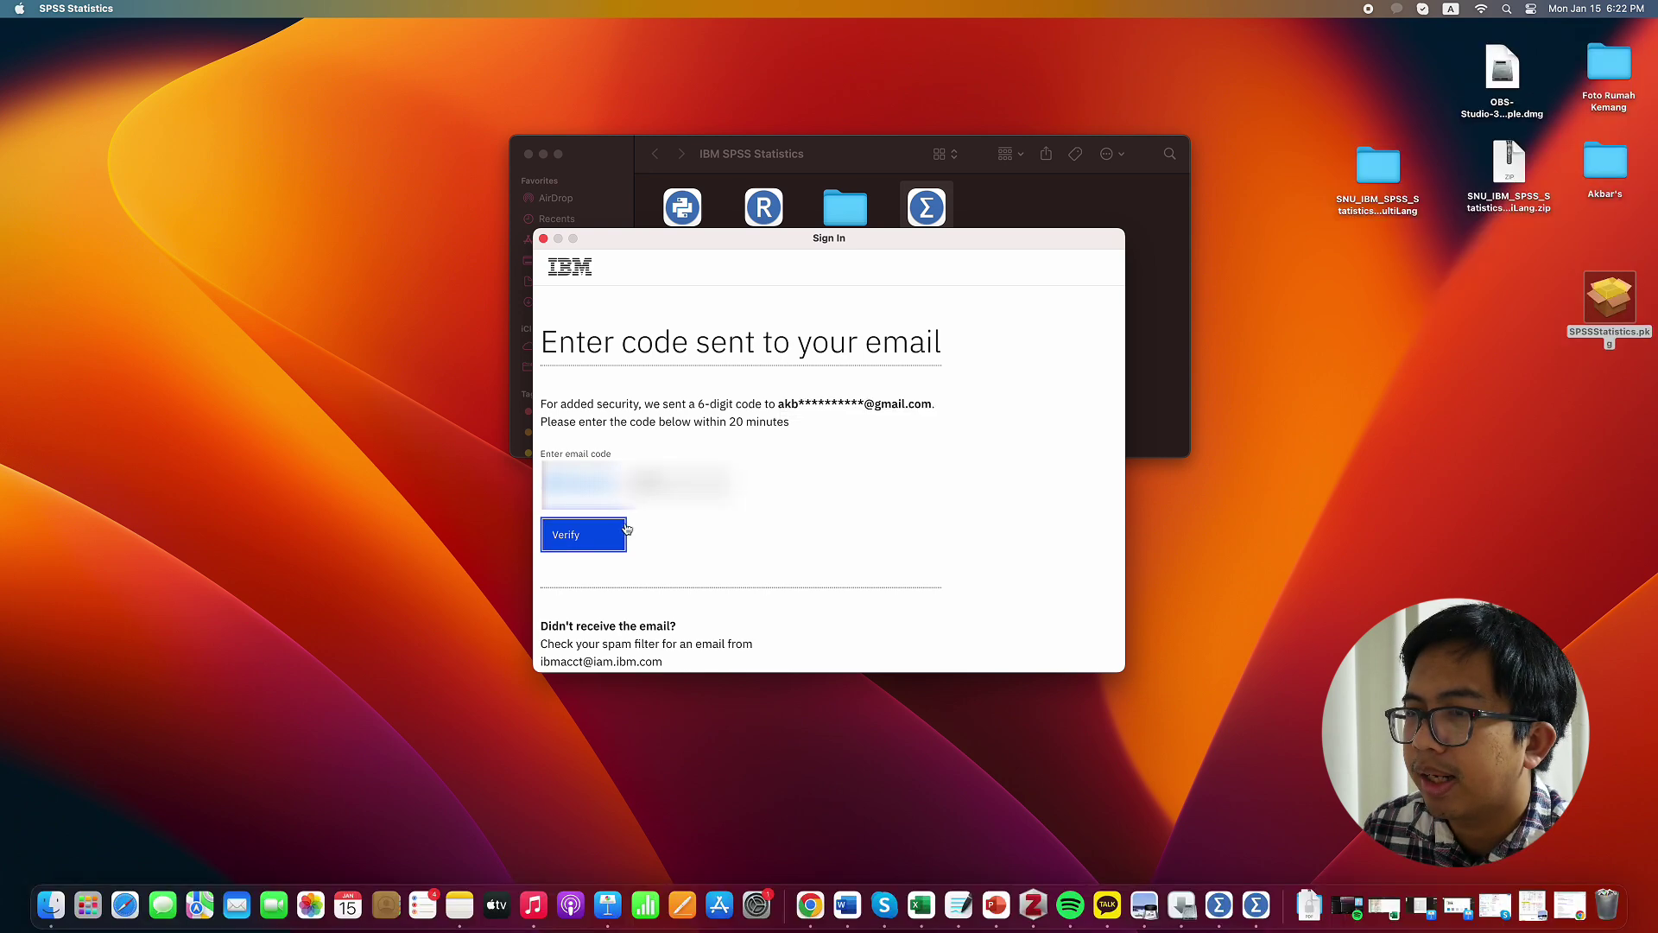